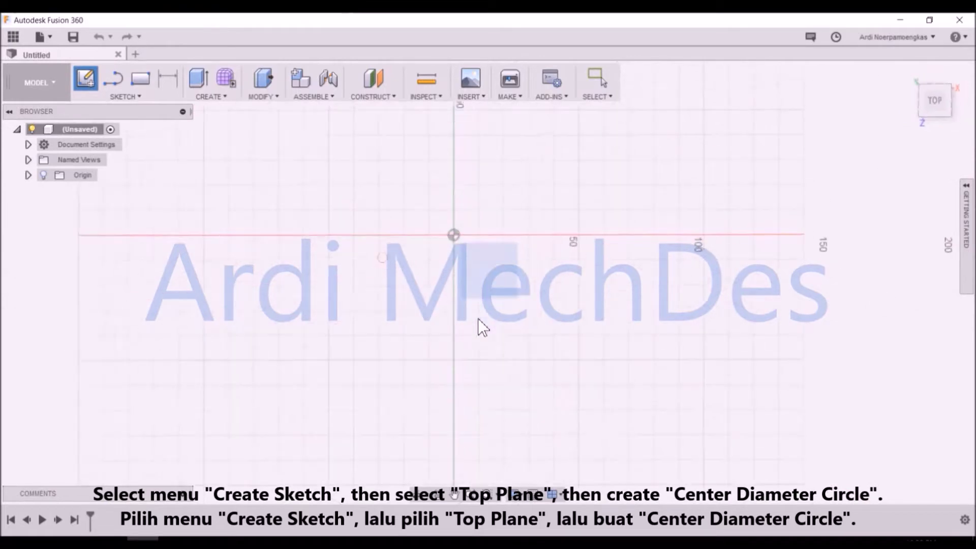
Sketch a center diameter circle about 69 mm in diameter at the origin on the top plane
click(98, 99)
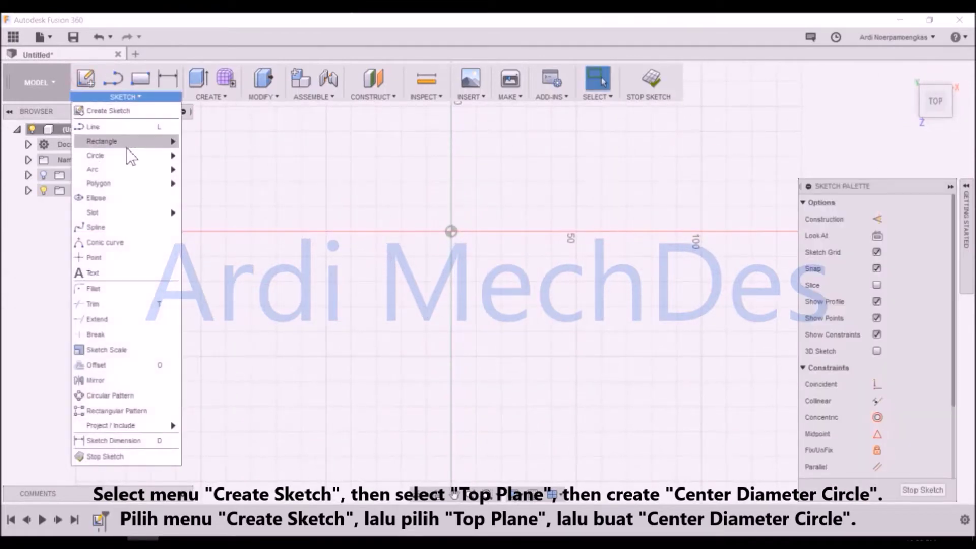
mouse_move(142, 156)
click(223, 157)
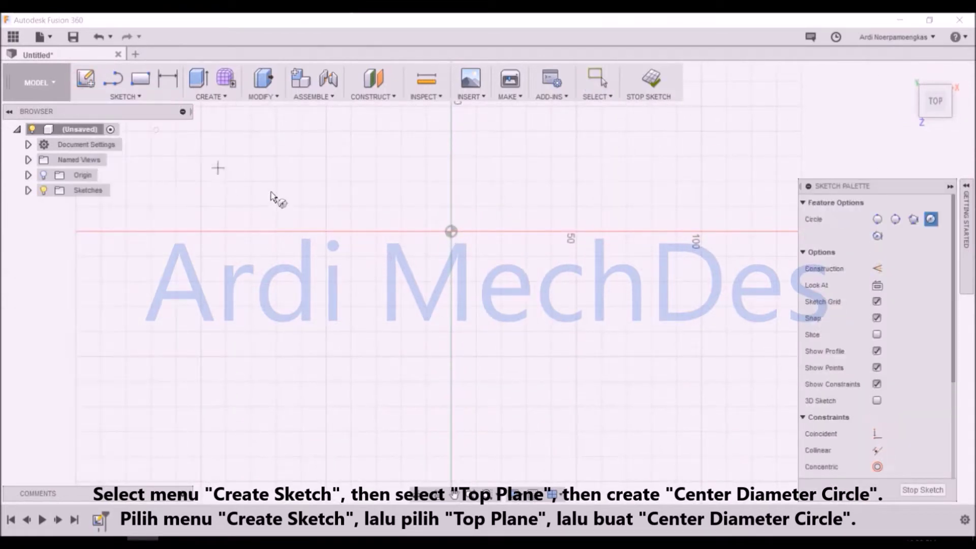
click(451, 232)
click(539, 207)
middle_drag(626, 165, 547, 237)
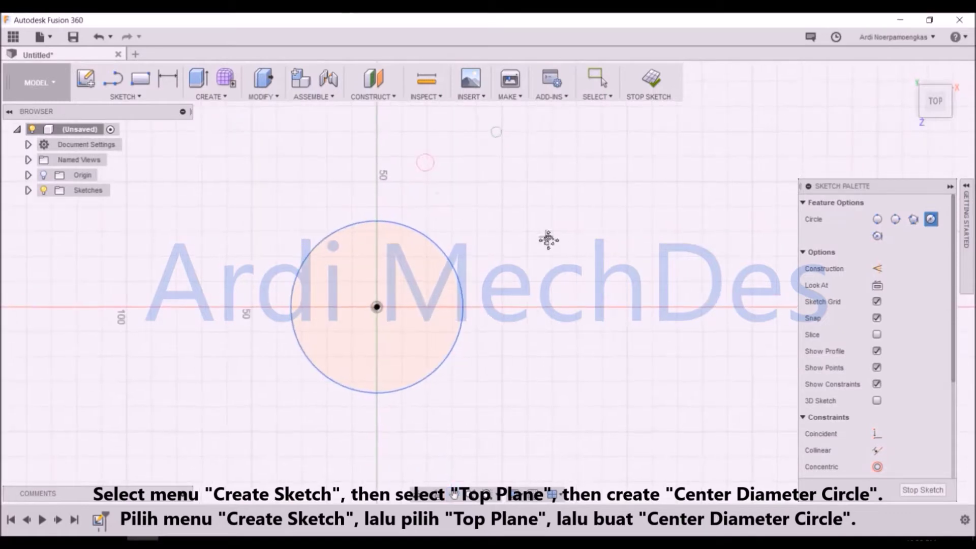
Dimension the circle's diameter as 58 mm and finish the sketch
click(168, 79)
click(401, 225)
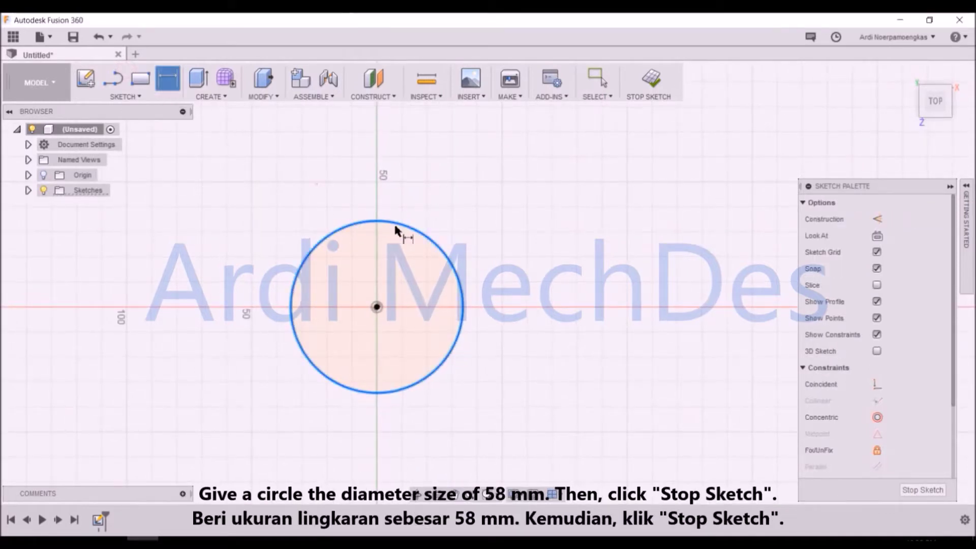
click(440, 195)
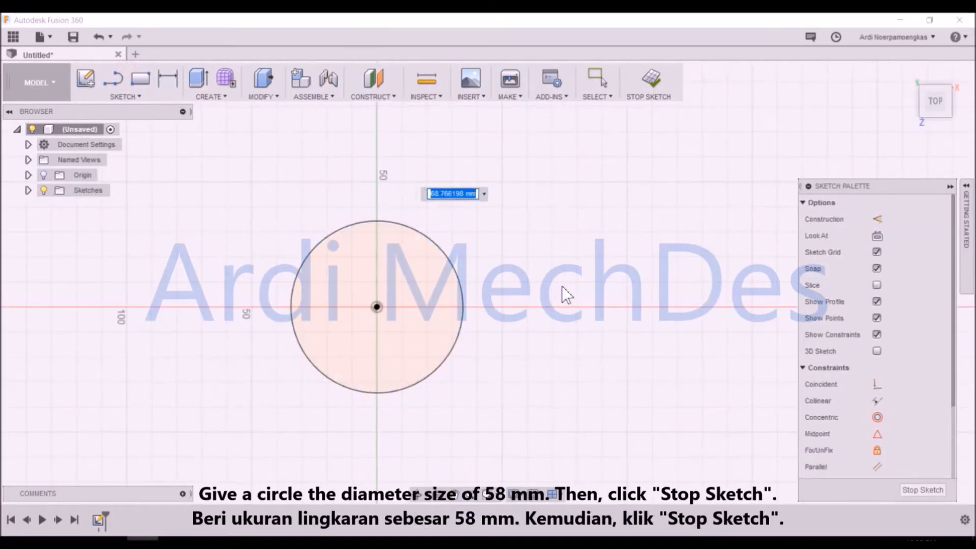
text(58)
key(Return)
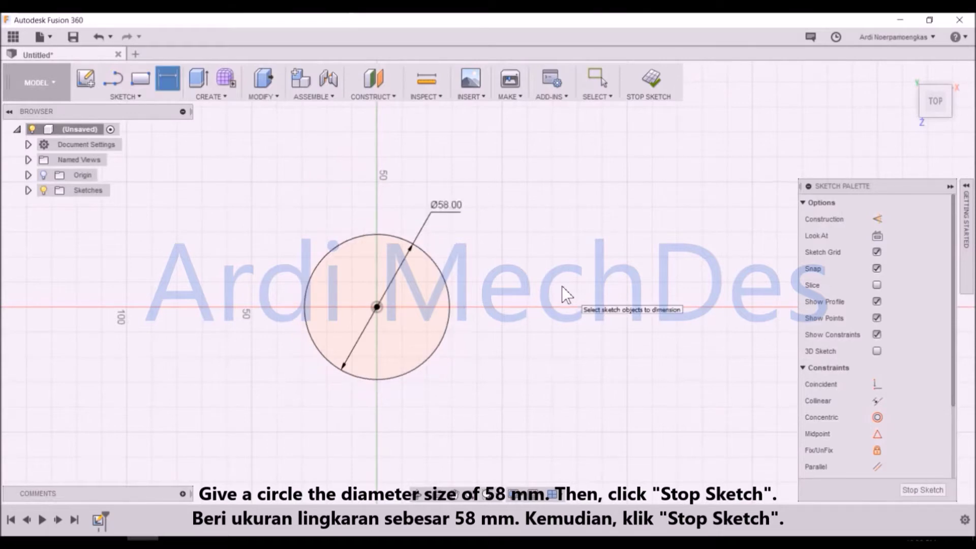
click(649, 80)
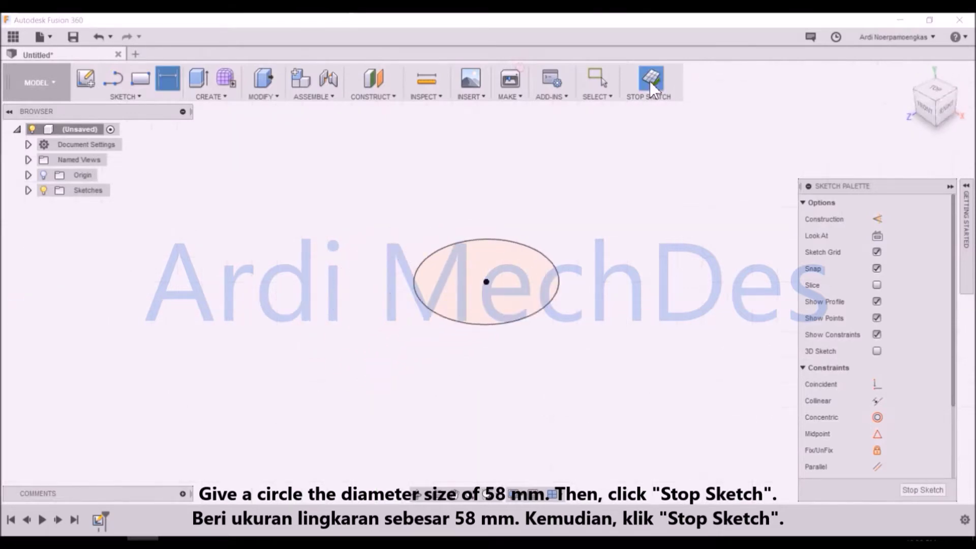
Extrude the circle profile 2 mm as a new body
scroll(600, 240, up, 5)
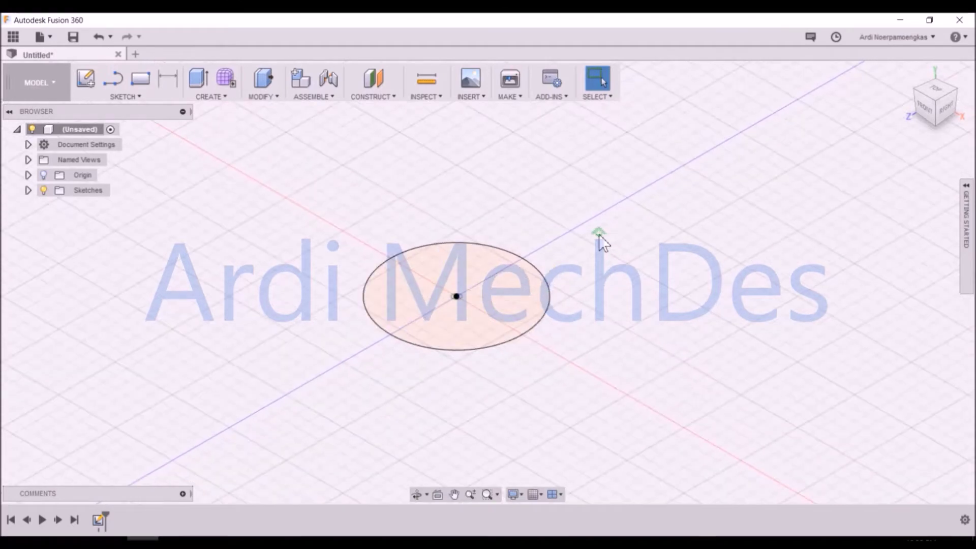
middle_drag(600, 236, 588, 246)
click(196, 76)
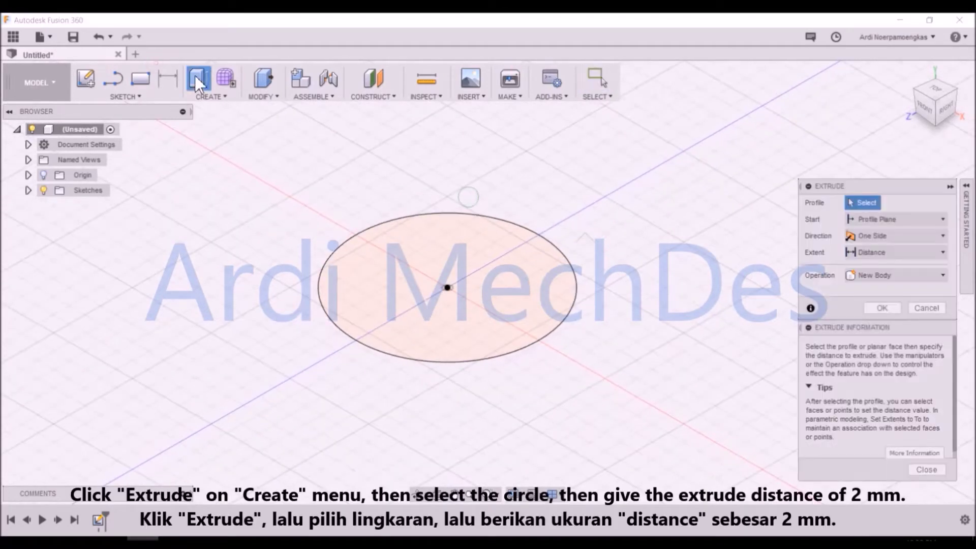
click(491, 282)
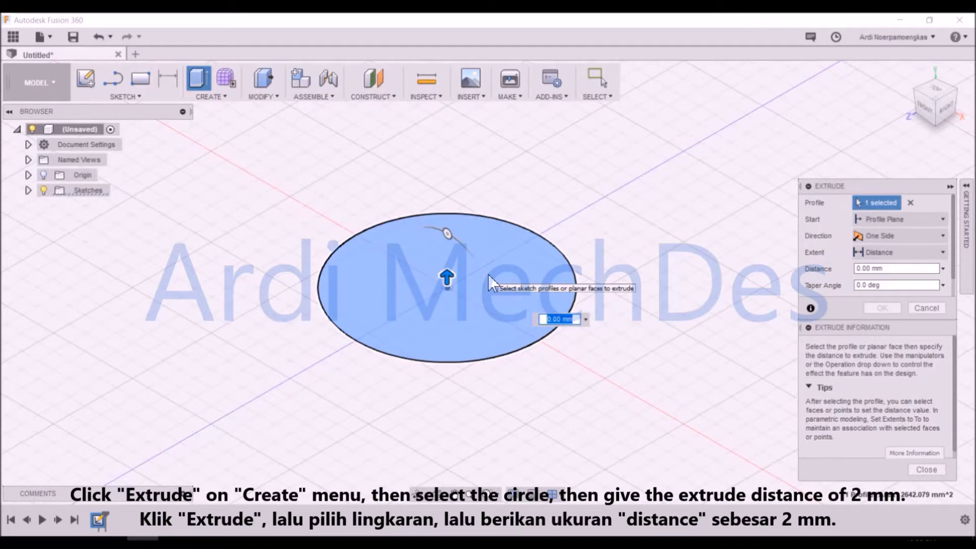
text(2)
key(Return)
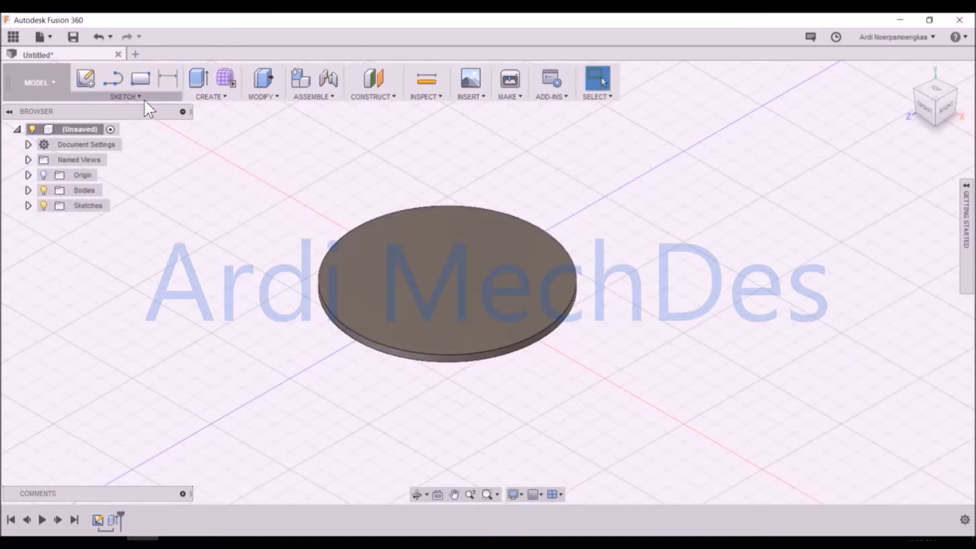
Start a sketch on the disc's top face and draw a two-point rectangle about 78 mm wide enclosing the disc
click(84, 76)
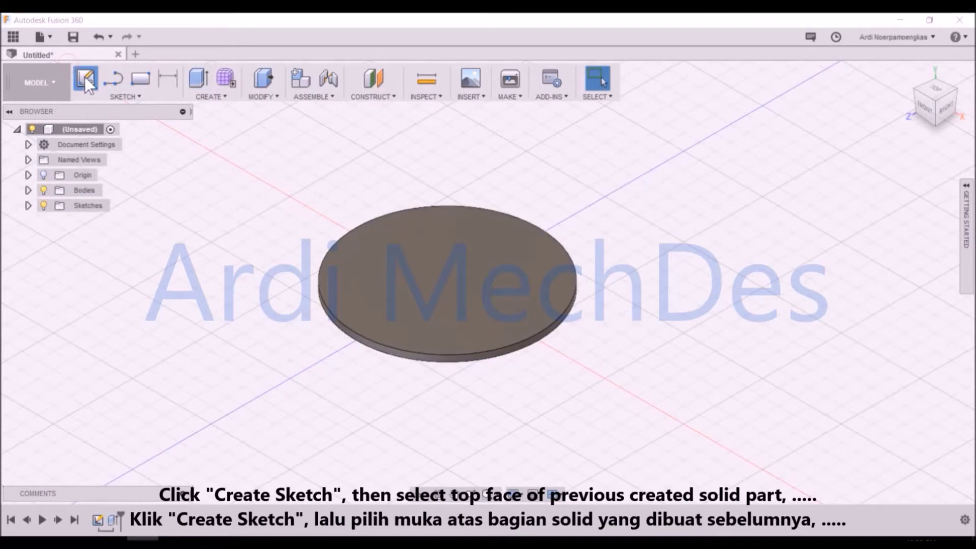
click(412, 244)
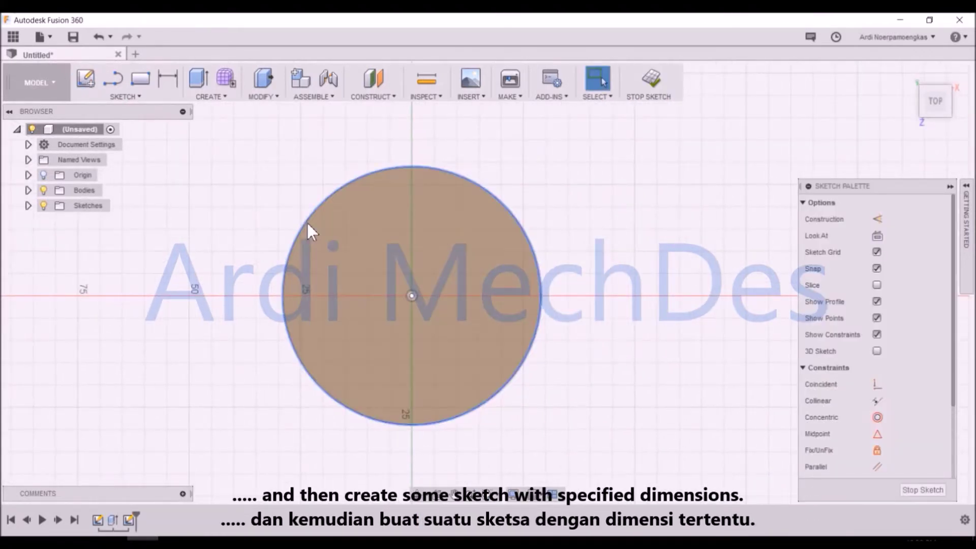
click(141, 79)
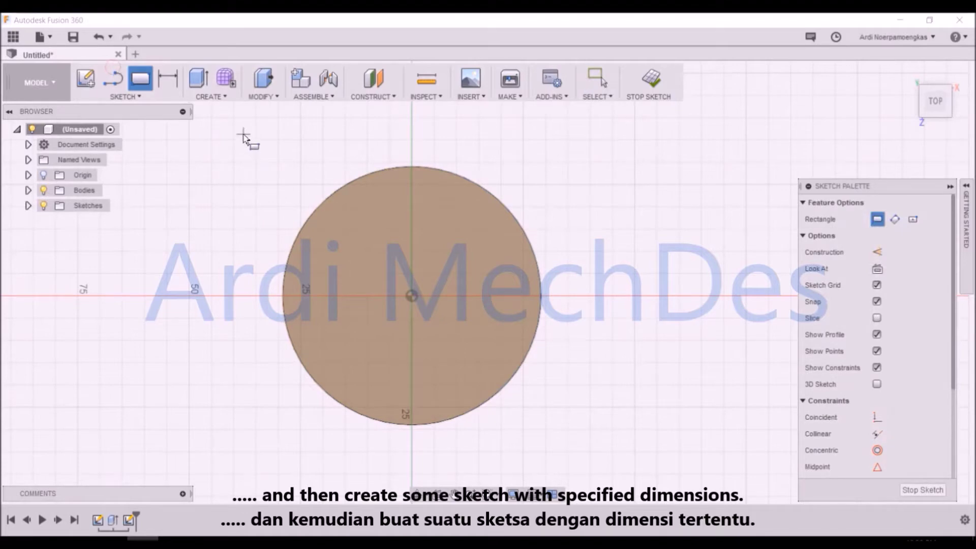
click(243, 135)
click(590, 473)
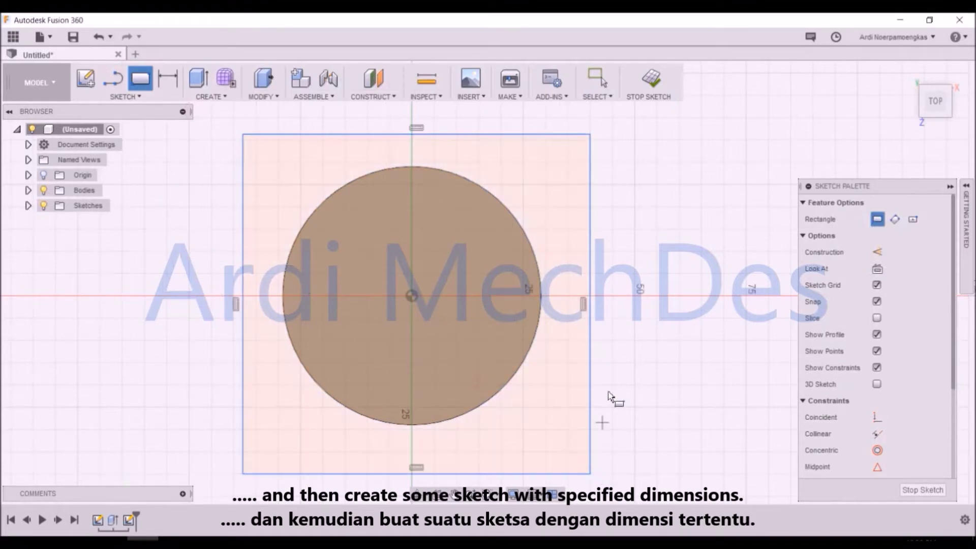
Fillet all four corners of the sketched rectangle with a 15 mm radius
scroll(609, 363, down, 2)
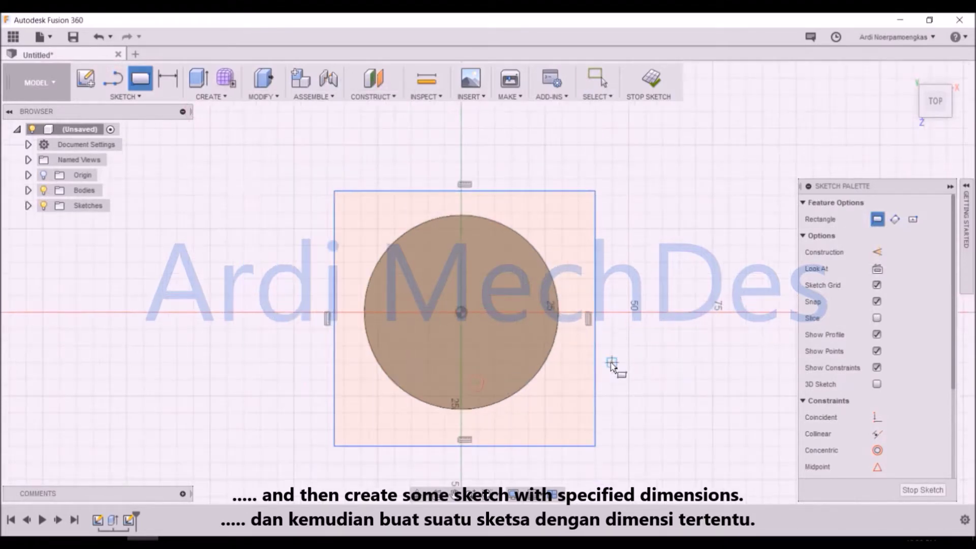
click(151, 97)
click(162, 294)
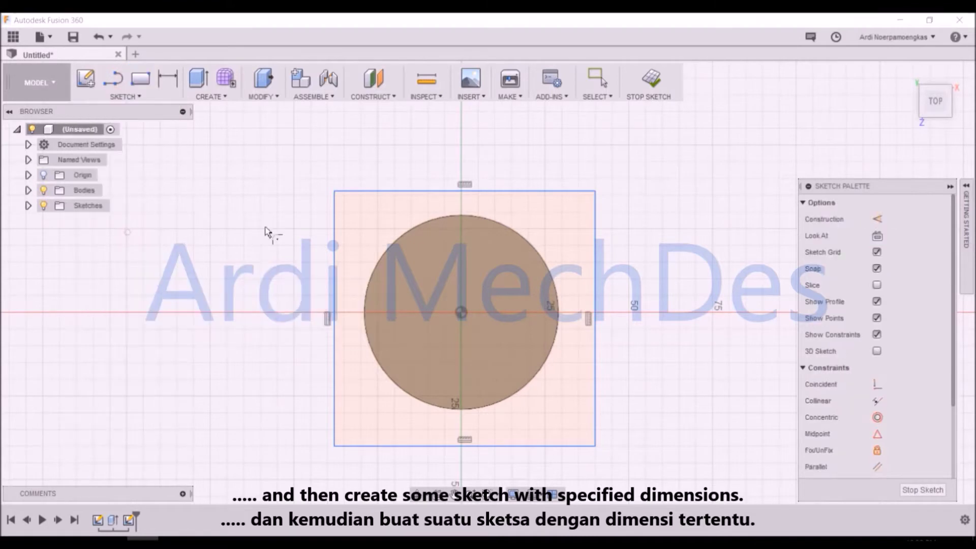
click(335, 193)
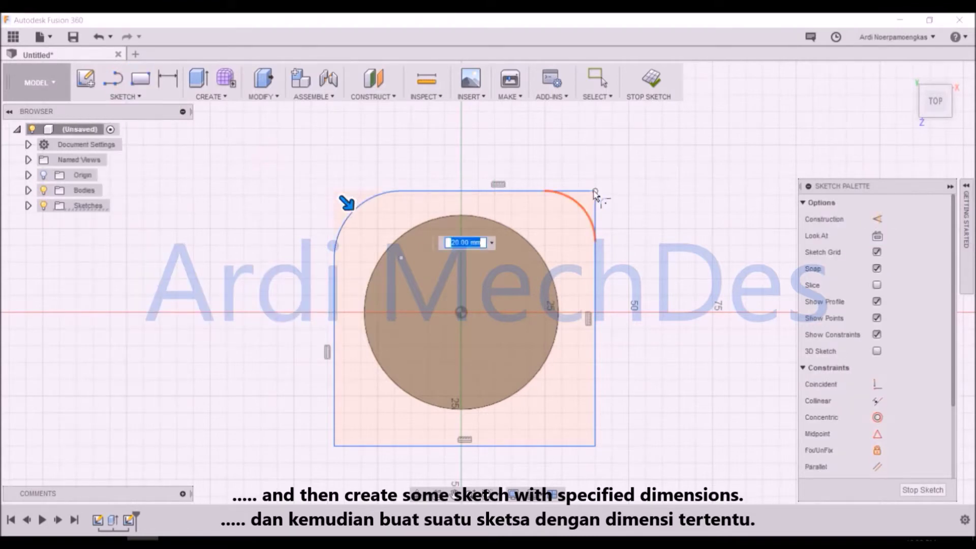
click(595, 193)
click(597, 448)
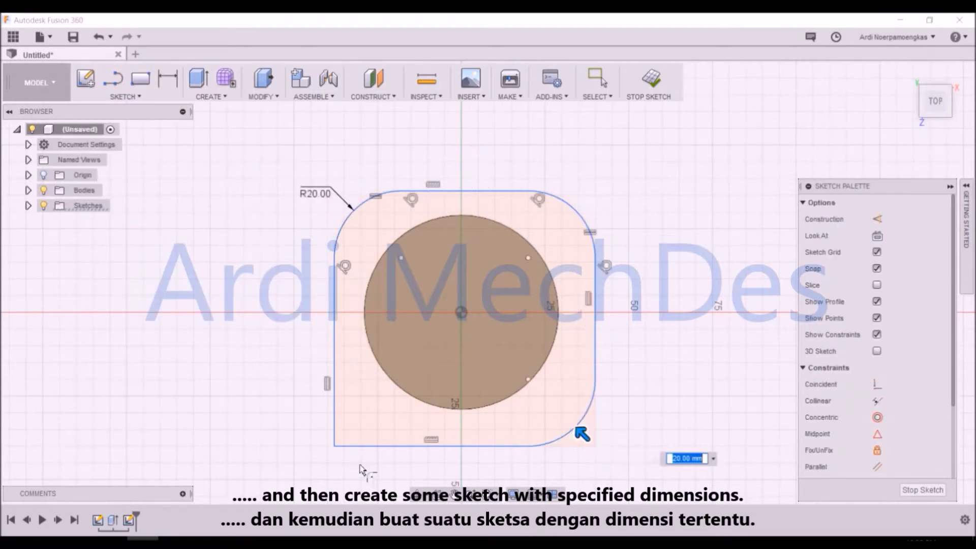
click(334, 448)
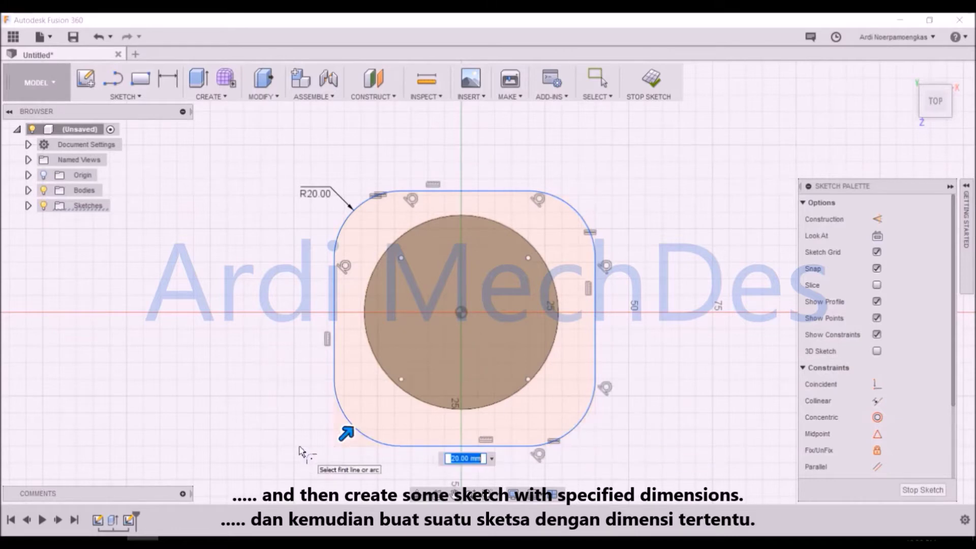
text(15)
key(Return)
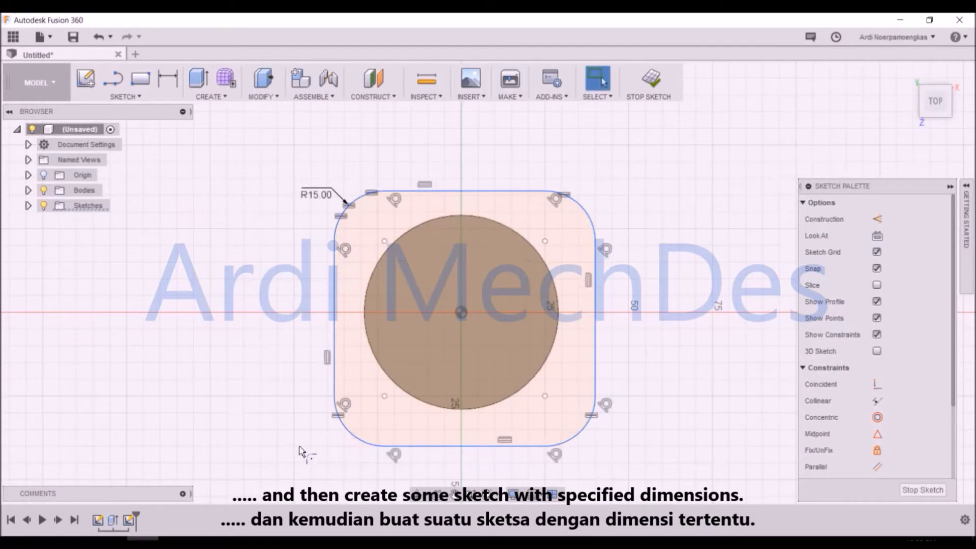
Dimension the distance between the rounded rectangle's left and right edges as 100 mm
click(171, 79)
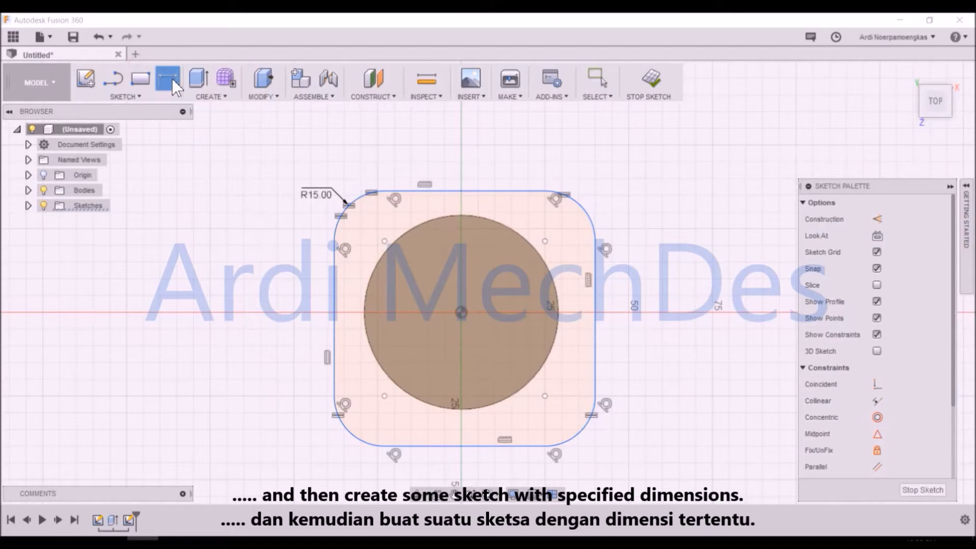
click(335, 300)
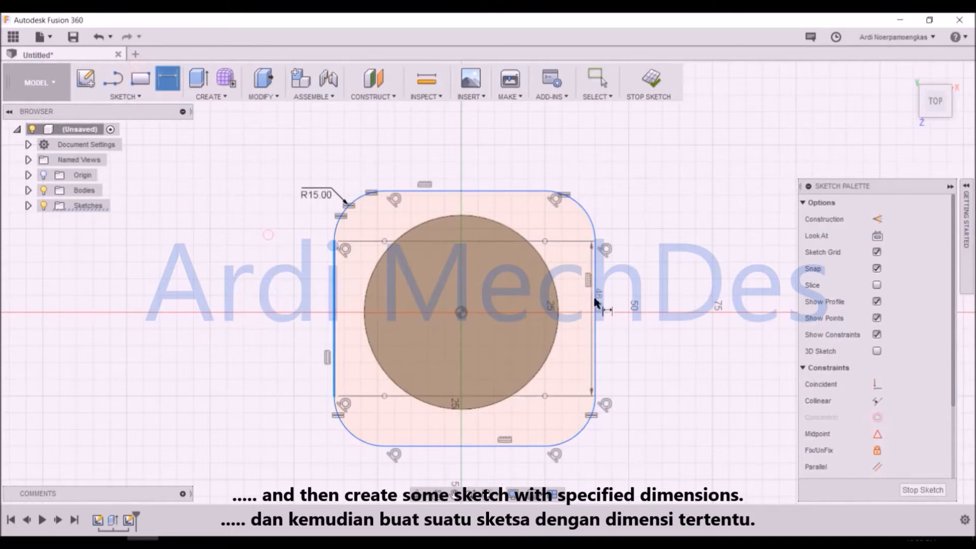
click(596, 295)
click(489, 158)
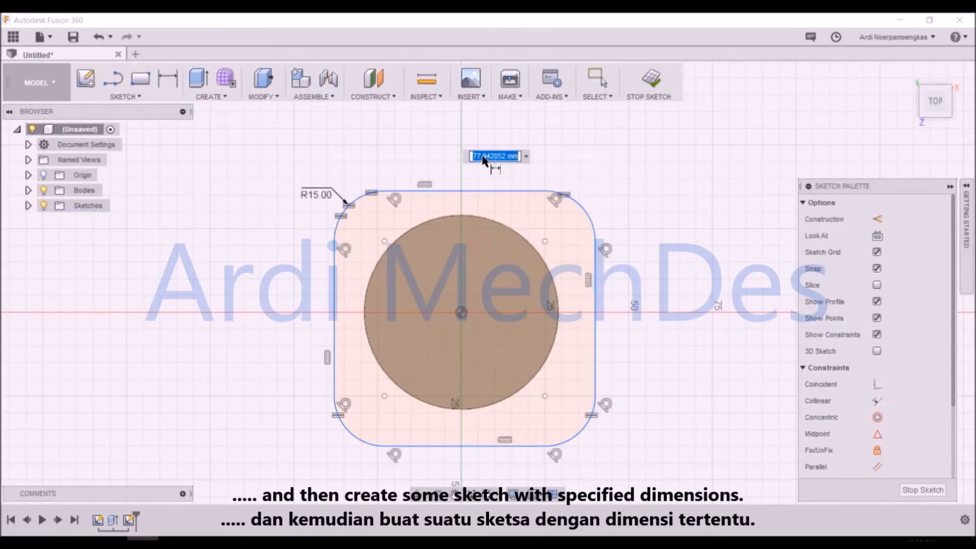
text(10)
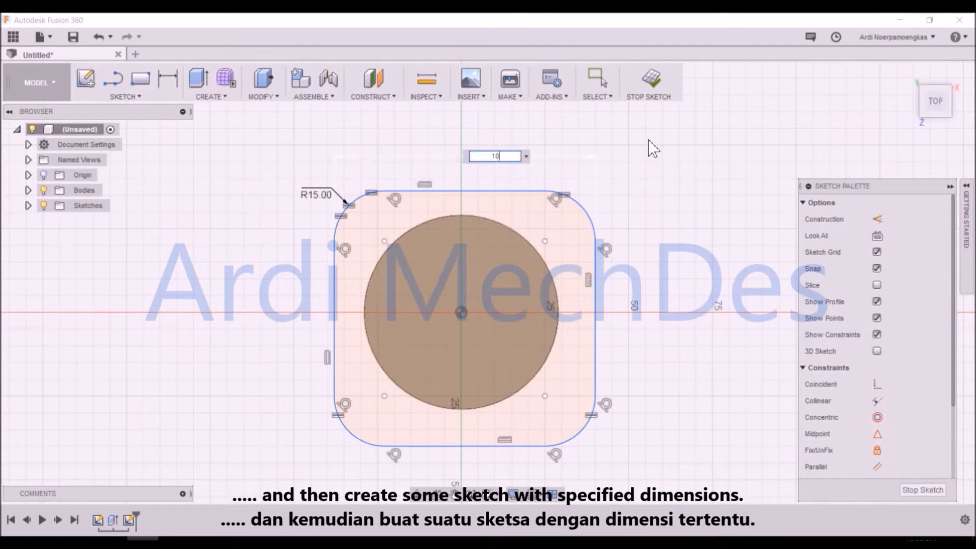
text(0)
key(Return)
Dimension from the origin to the rectangle's right edge as half the width, using the expression d5/2
click(461, 314)
click(595, 305)
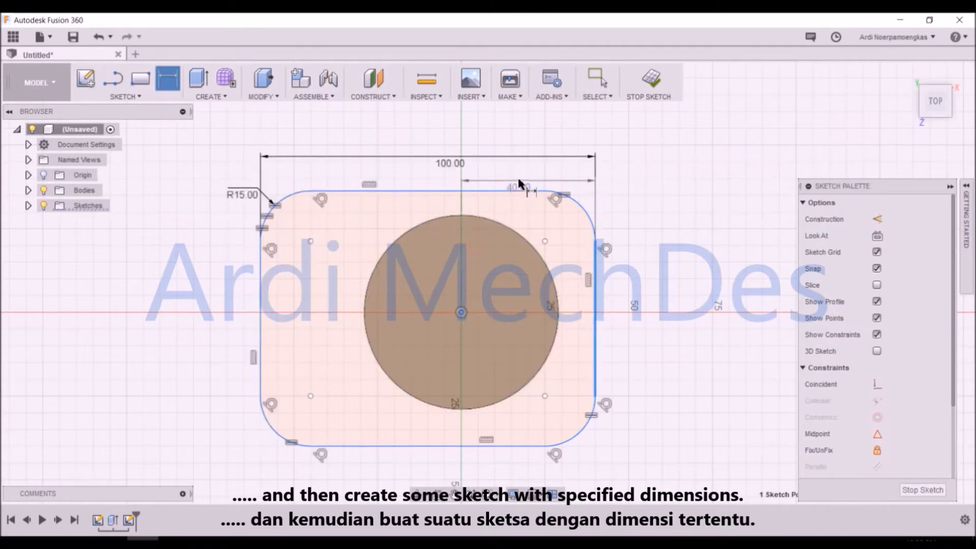
click(520, 182)
click(460, 161)
text(/2)
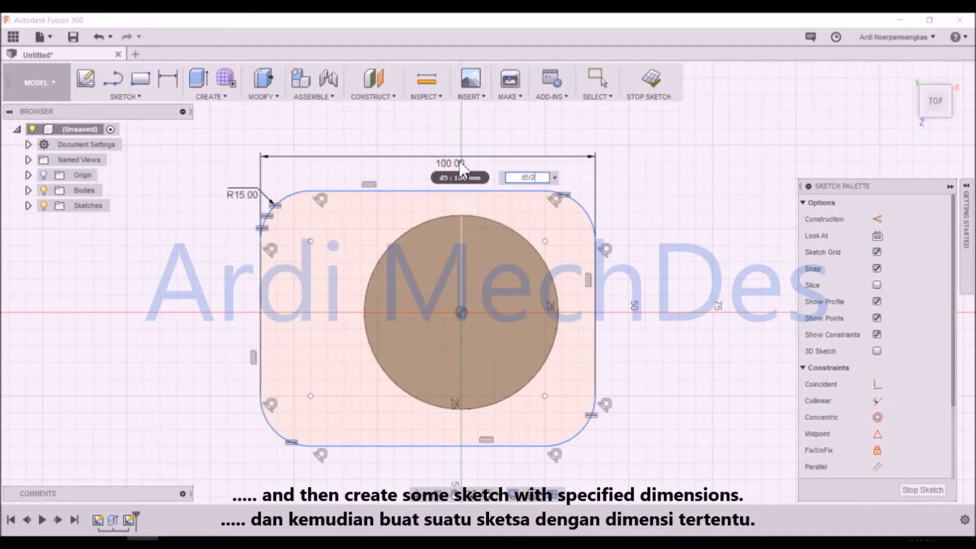
key(Return)
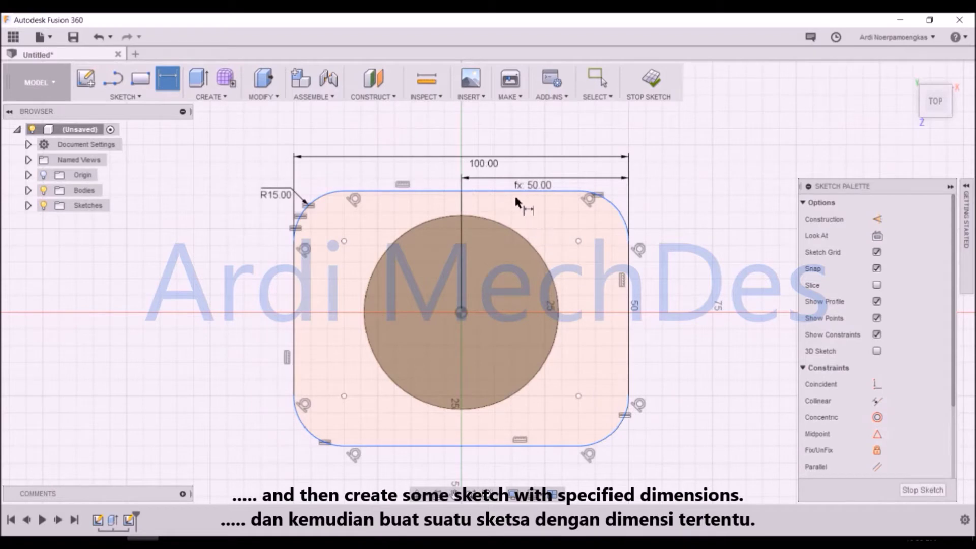
Dimension the rectangle's height between its top and bottom edges, linking it to the width dimension d5
click(435, 191)
click(428, 447)
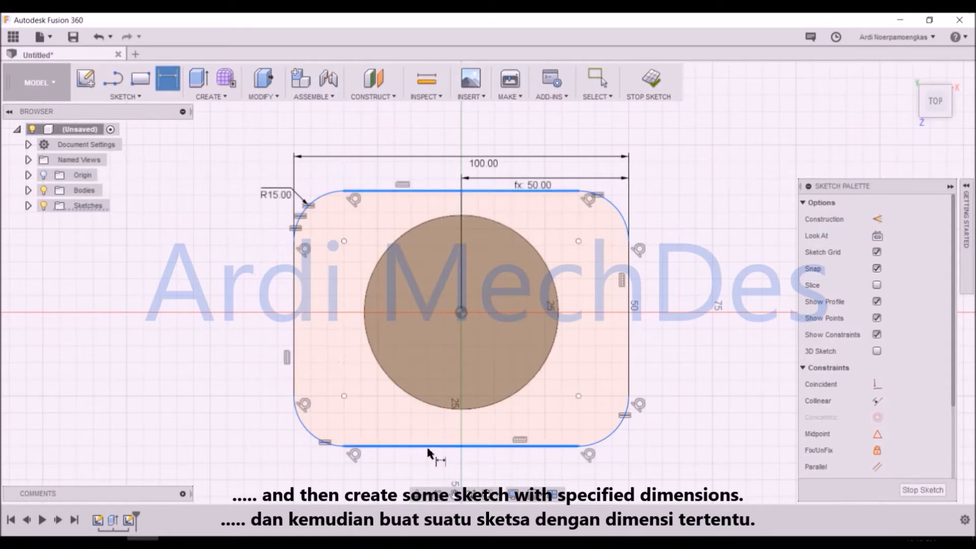
click(678, 334)
text(100)
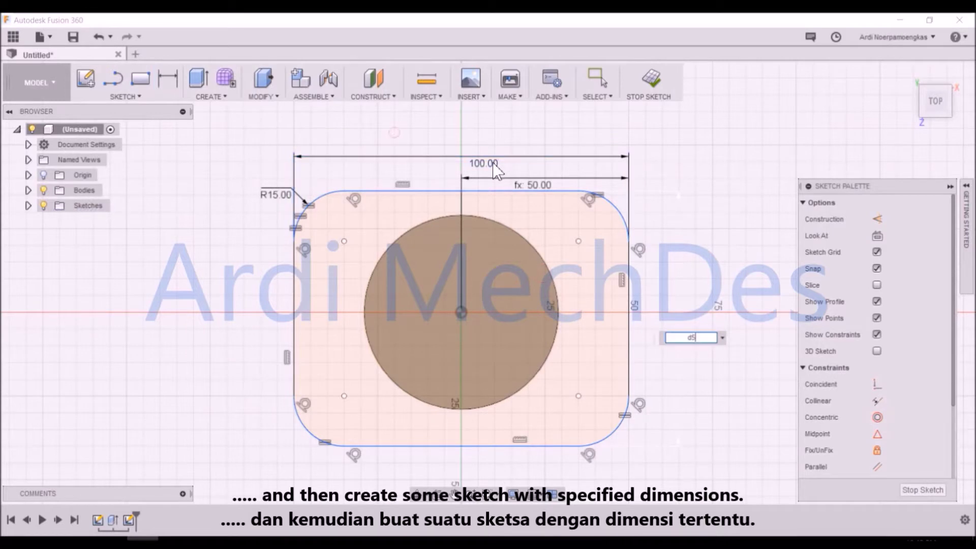
key(Return)
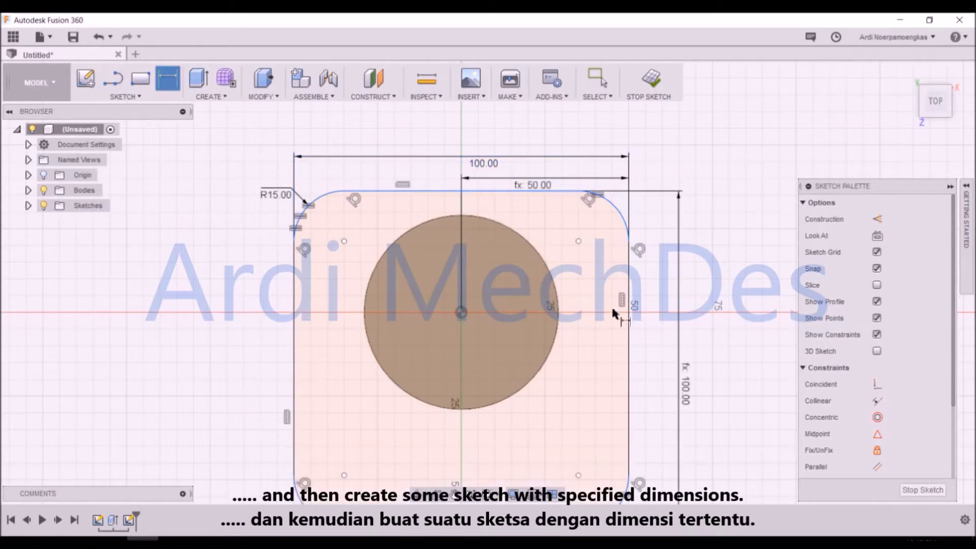
Dimension from the rectangle's top edge to the origin as half the height, using the expression d7/2
middle_drag(661, 305, 654, 256)
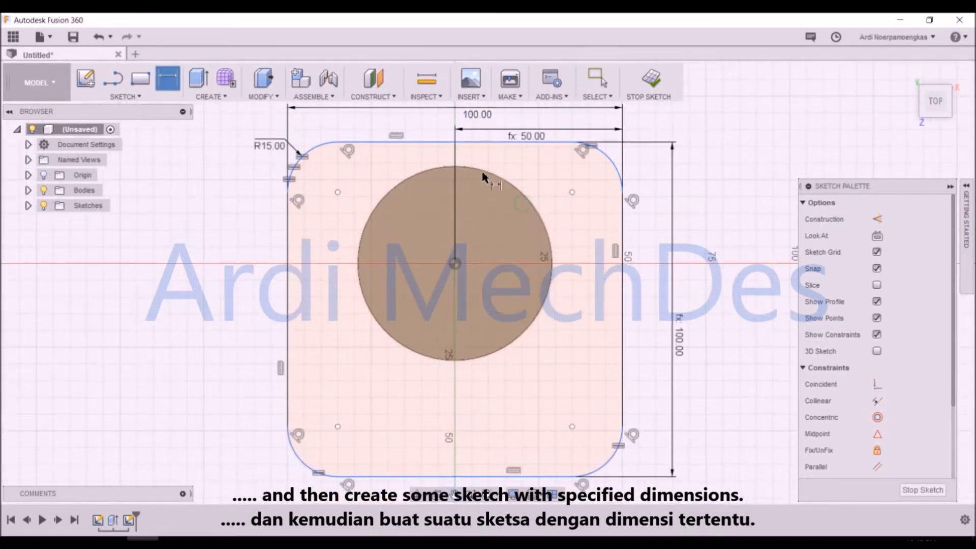
click(476, 142)
click(471, 265)
click(651, 230)
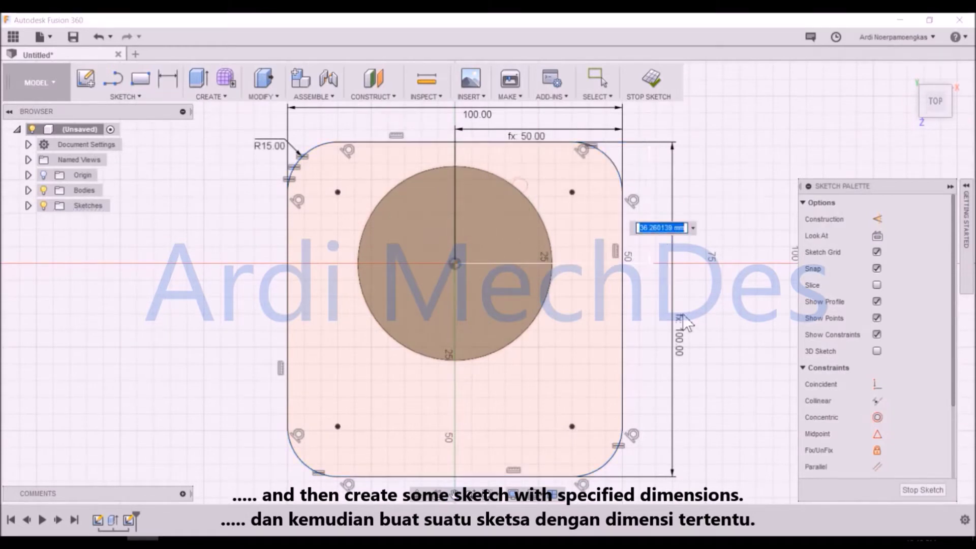
text(d7/2)
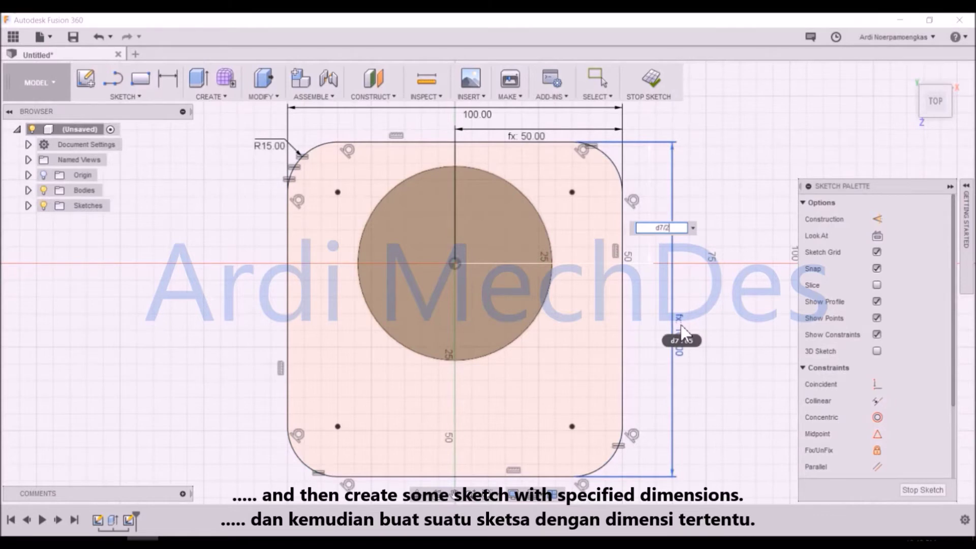
key(Return)
mouse_move(691, 300)
middle_down()
mouse_move(692, 359)
mouse_move(691, 339)
middle_up()
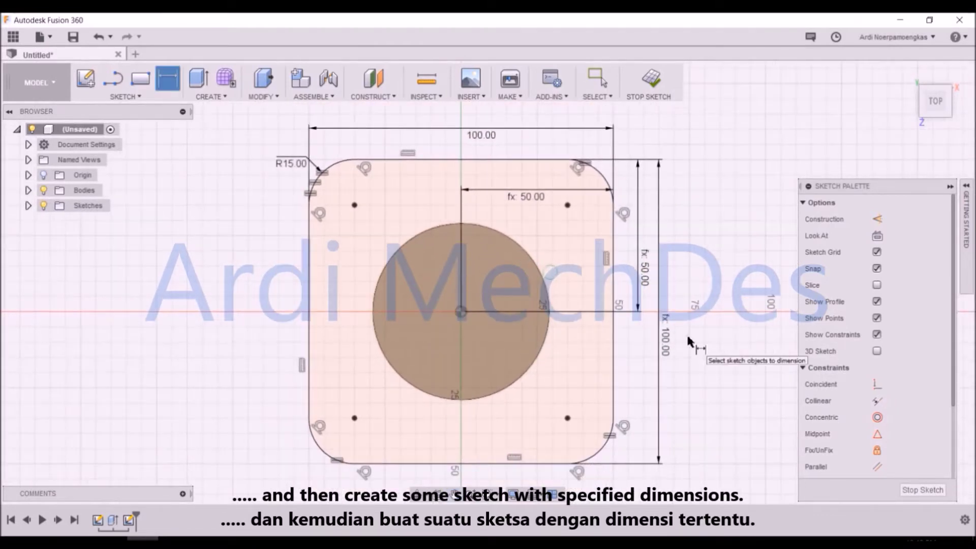
Draw four center diameter circles in the rounded rectangle's corners, each centred on the centre point of its corner arc
scroll(719, 342, down, 1)
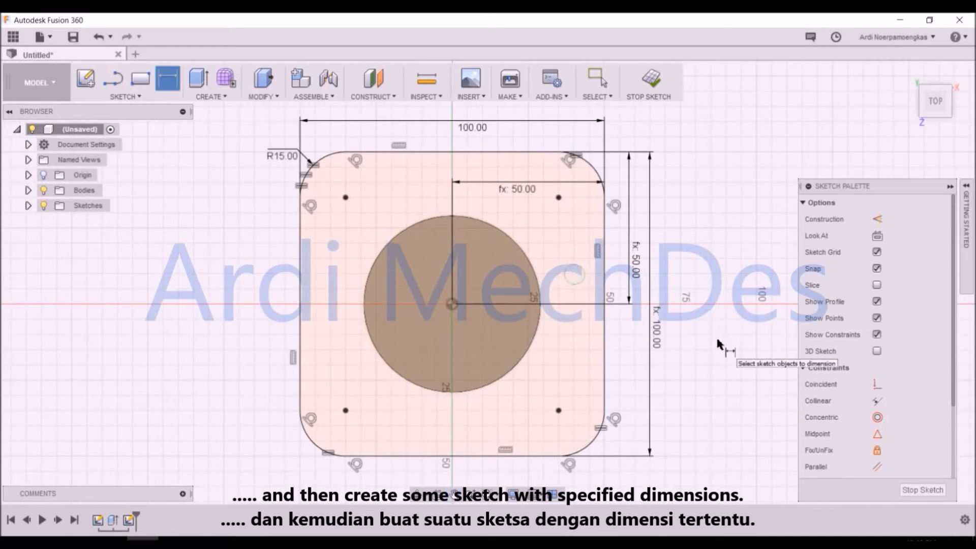
click(145, 98)
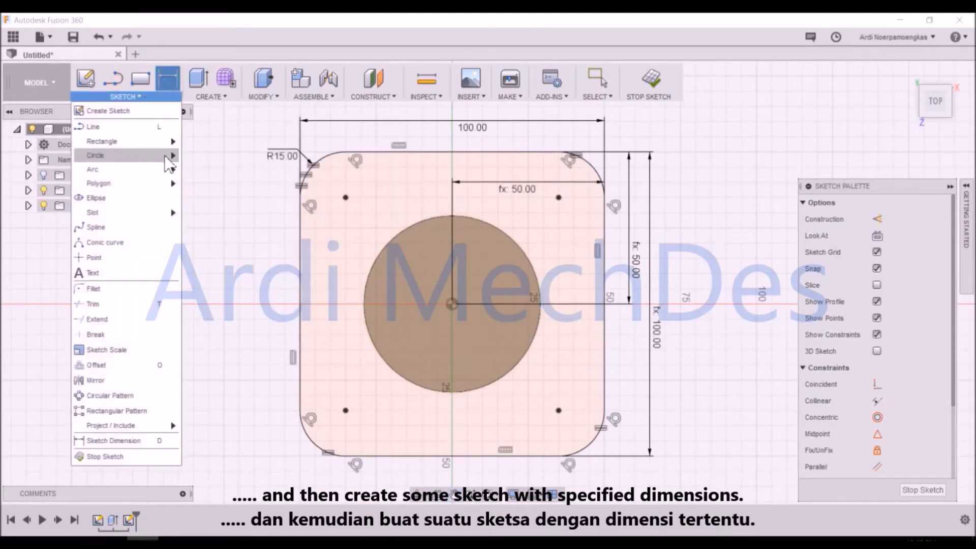
click(214, 156)
click(345, 198)
click(364, 179)
click(559, 197)
click(574, 213)
click(559, 411)
click(525, 411)
click(346, 410)
click(366, 397)
right_click(251, 344)
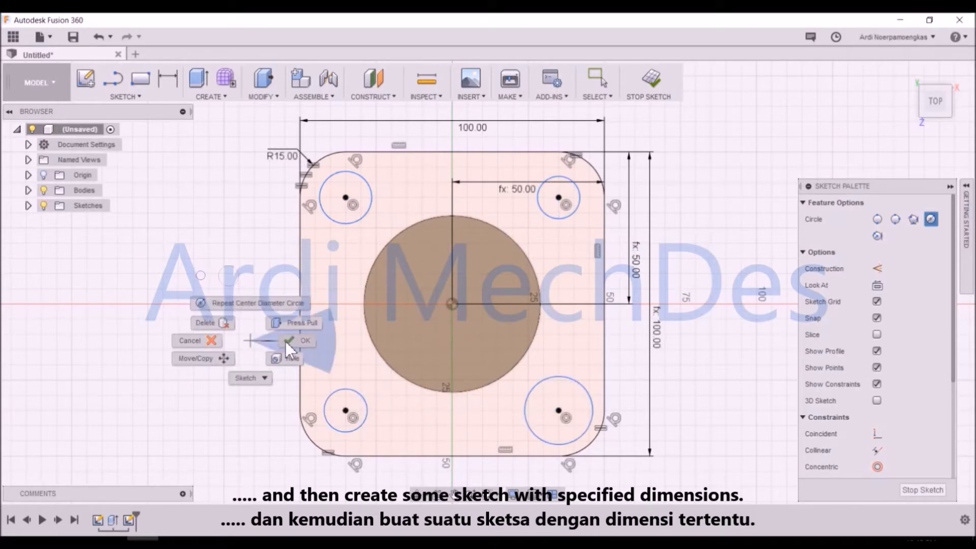
click(285, 331)
Apply an Equal constraint between the upper-left and upper-right corner circles
click(342, 225)
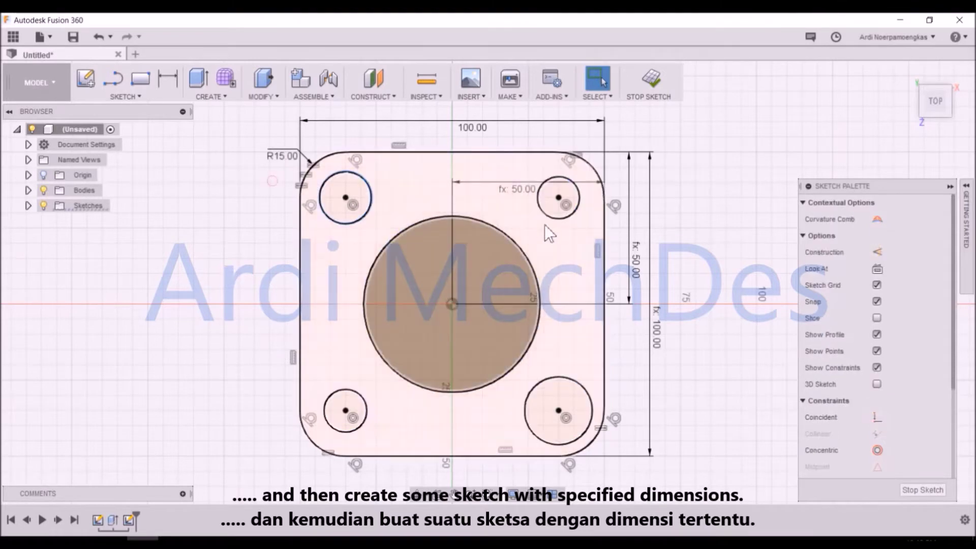
ctrl+click(554, 216)
drag(954, 287, 956, 386)
click(878, 454)
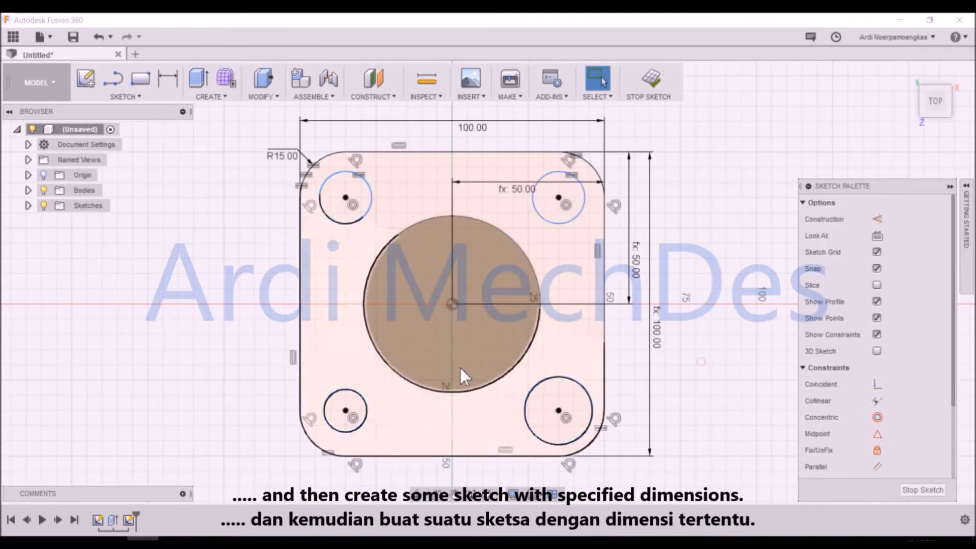
Apply an Equal constraint between the upper-left and lower-left corner circles
click(342, 223)
ctrl+click(358, 391)
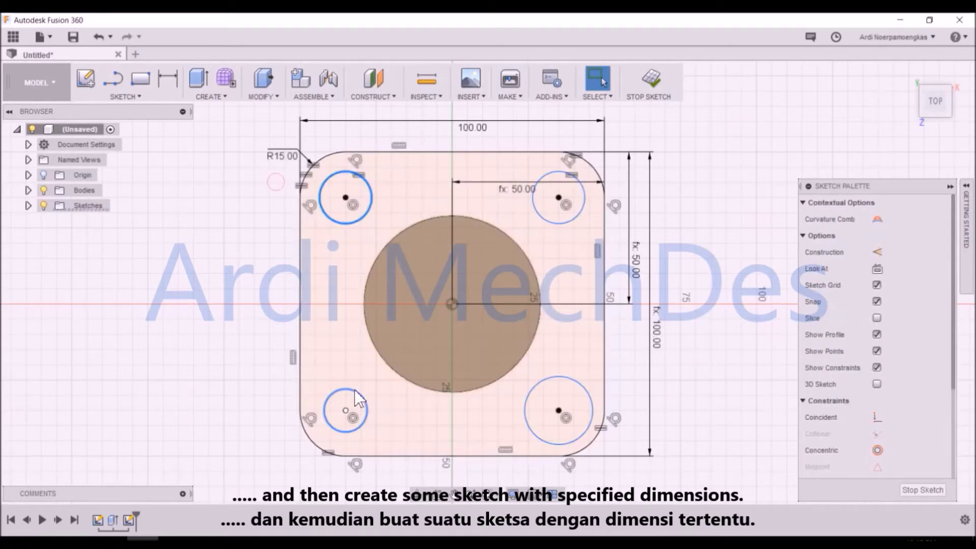
drag(953, 372, 956, 432)
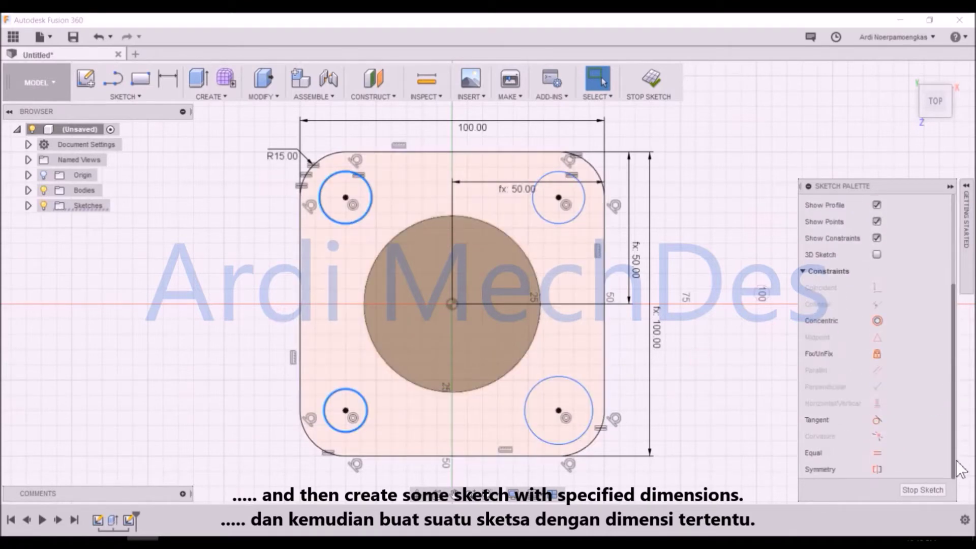
click(877, 452)
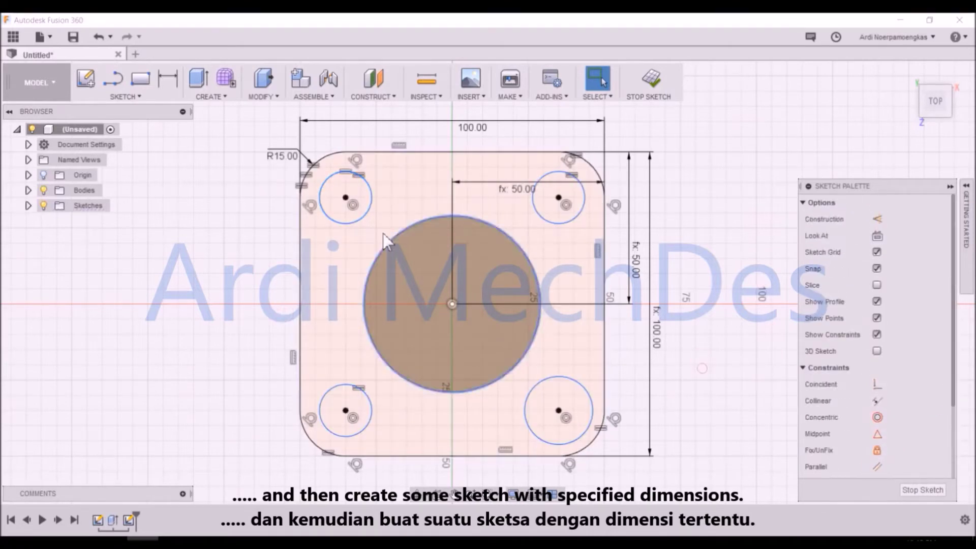
Apply an Equal constraint between the upper-left and lower-right corner circles
click(367, 211)
ctrl+click(578, 381)
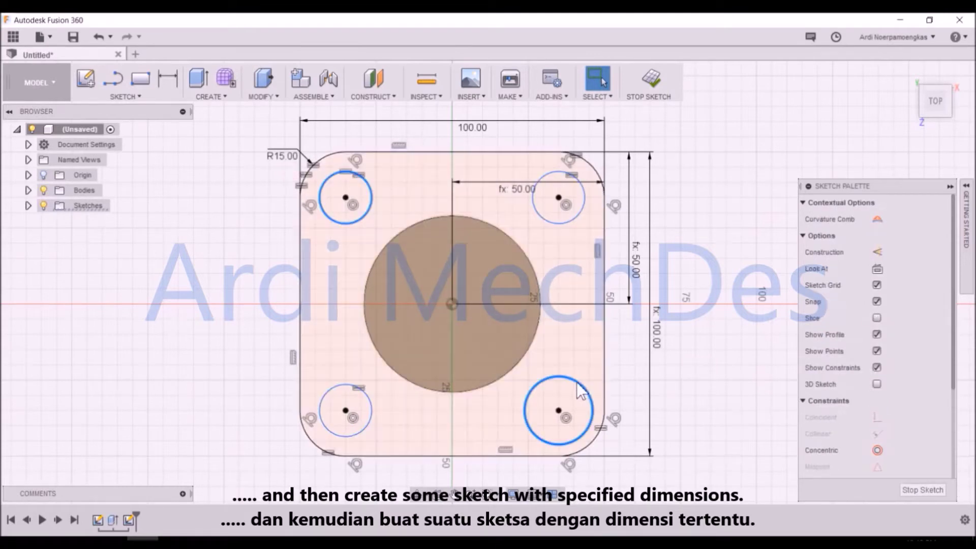
drag(954, 360, 953, 455)
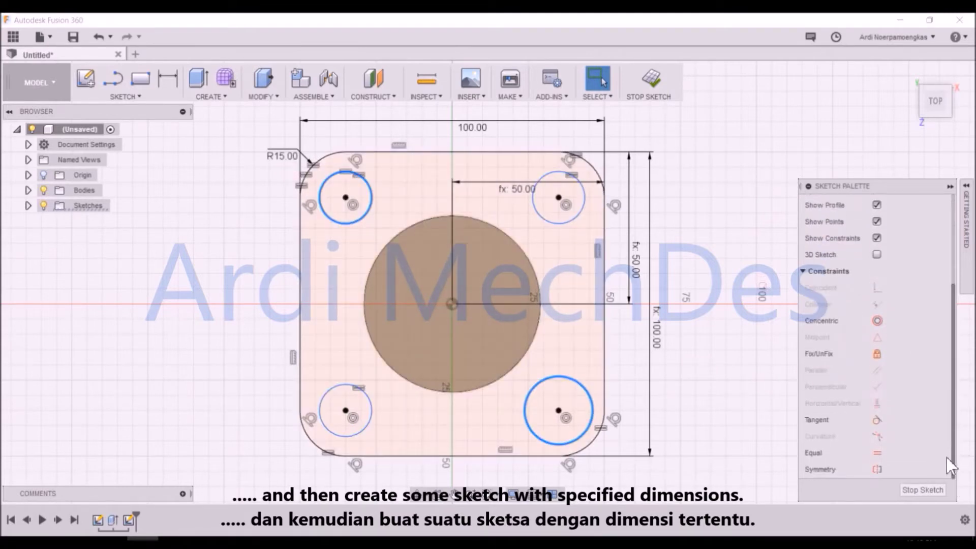
click(878, 453)
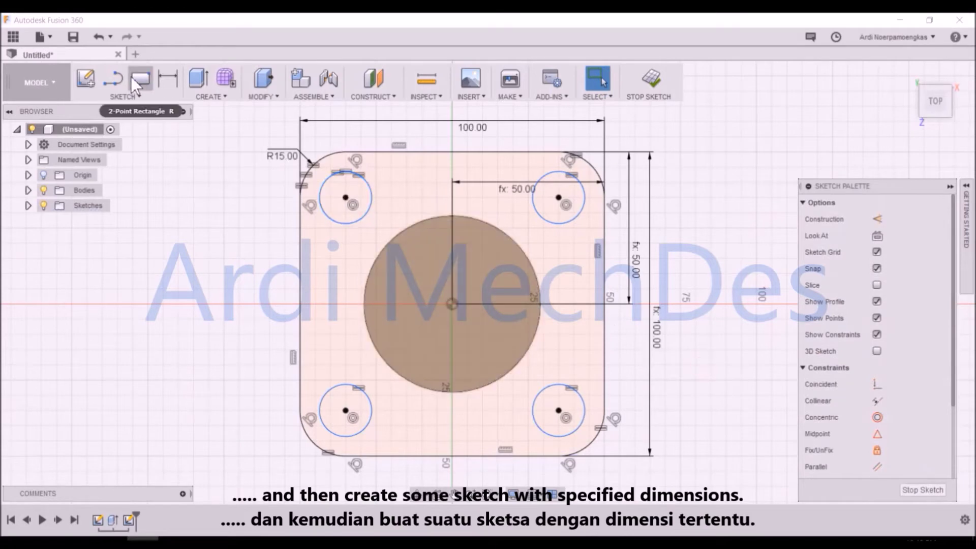
Dimension the upper-left corner circle's diameter as 20 mm
click(168, 79)
click(328, 223)
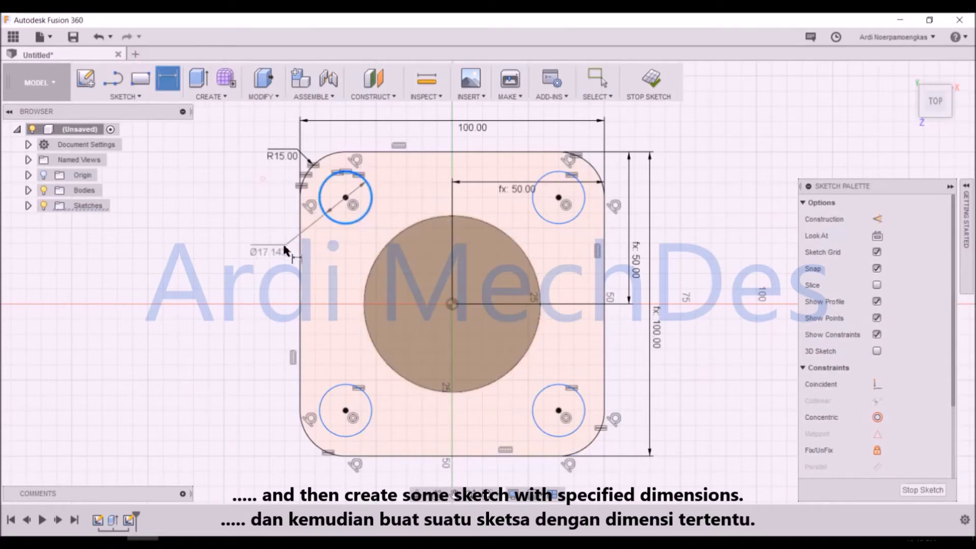
click(276, 247)
text(20)
key(Return)
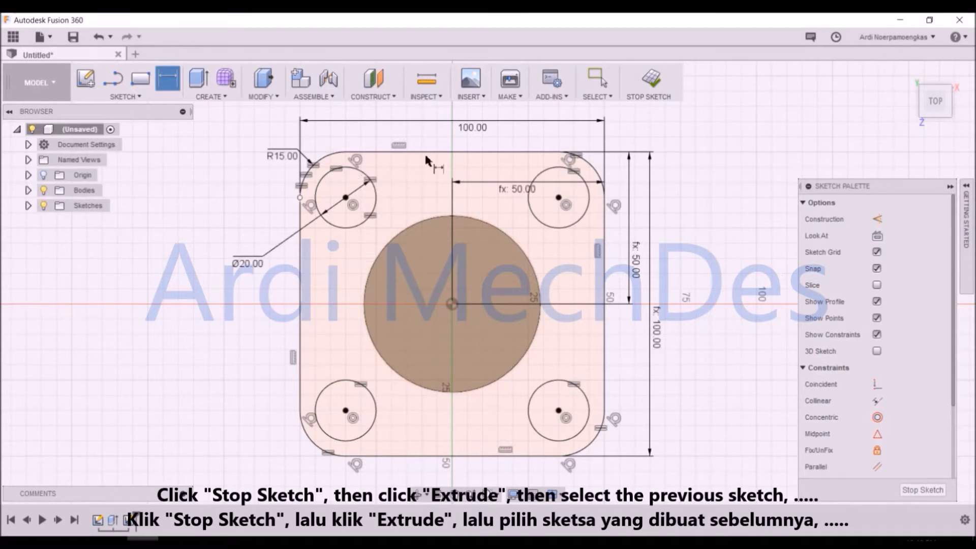
Finish the sketch and extrude the rounded square plate, including its central disc area but not the four corner circles, by 6 mm
click(653, 79)
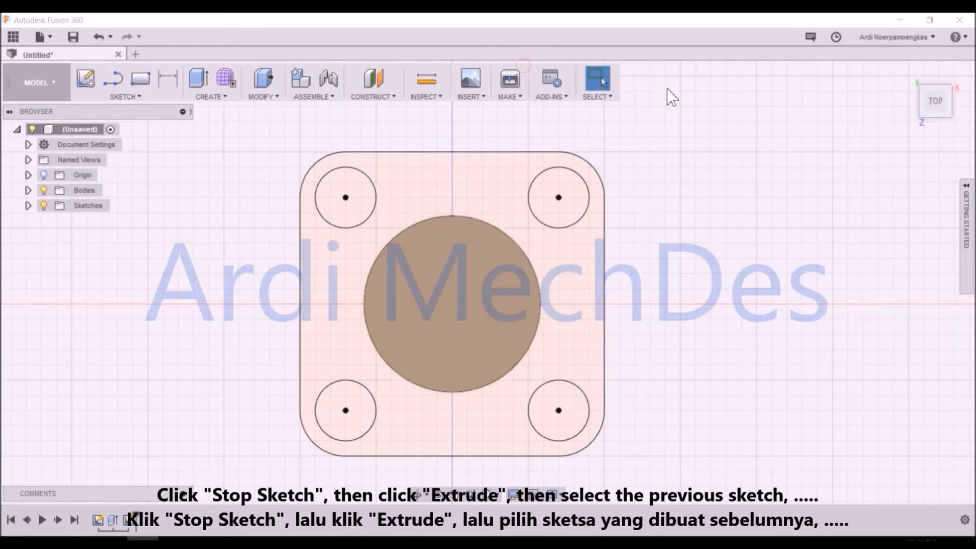
click(906, 69)
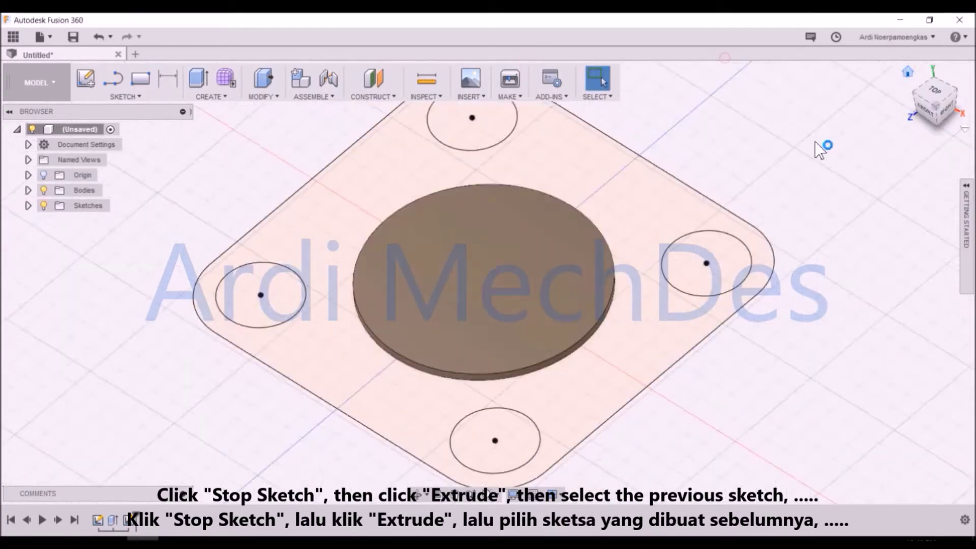
scroll(823, 191, down, 1)
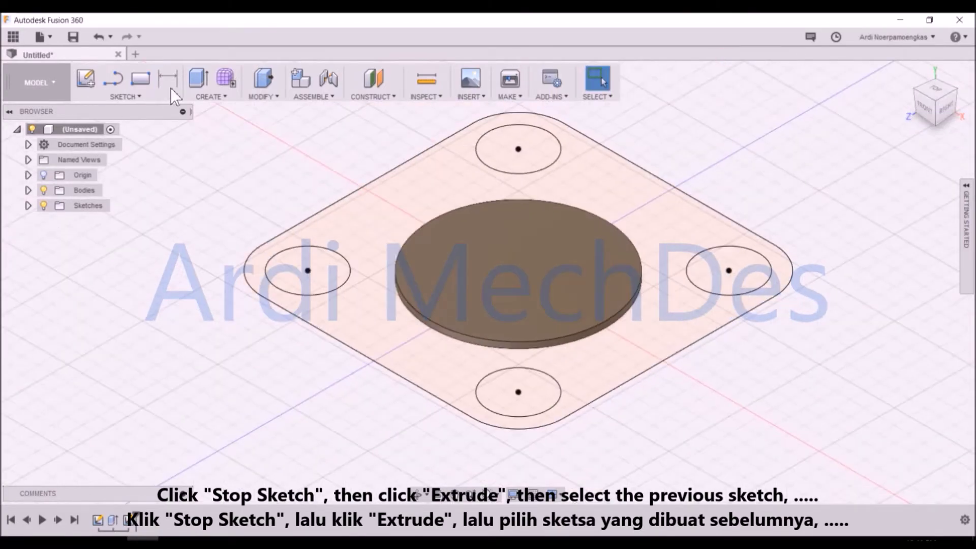
click(199, 81)
click(370, 196)
click(468, 260)
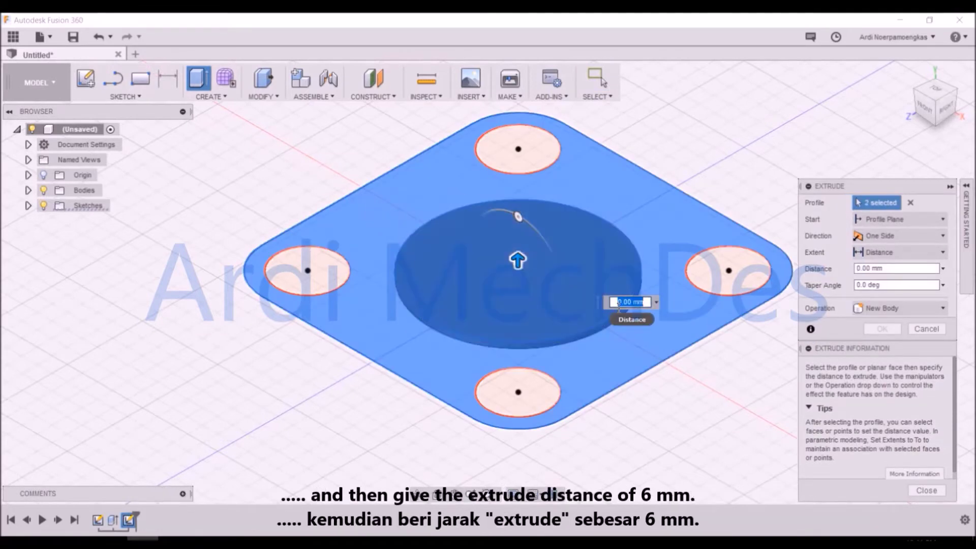
text(6)
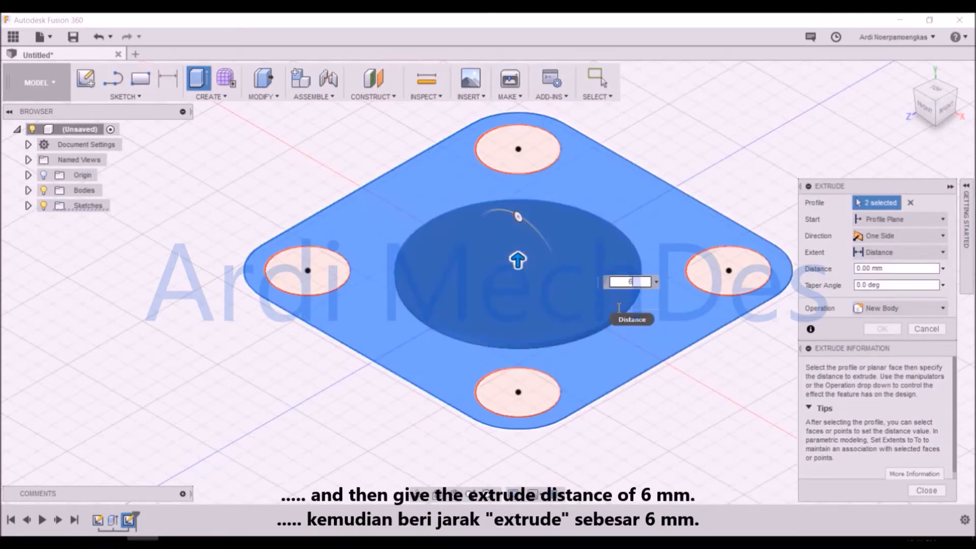
key(Return)
Create a sketch on the plate's top face and draw a center diameter circle centred on the origin
scroll(616, 304, down, 2)
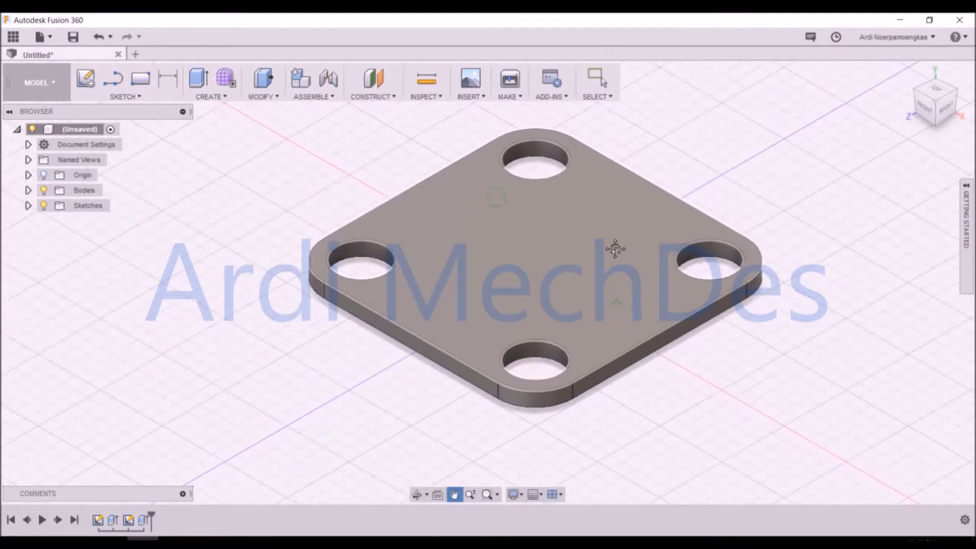
middle_drag(562, 246, 562, 266)
click(88, 80)
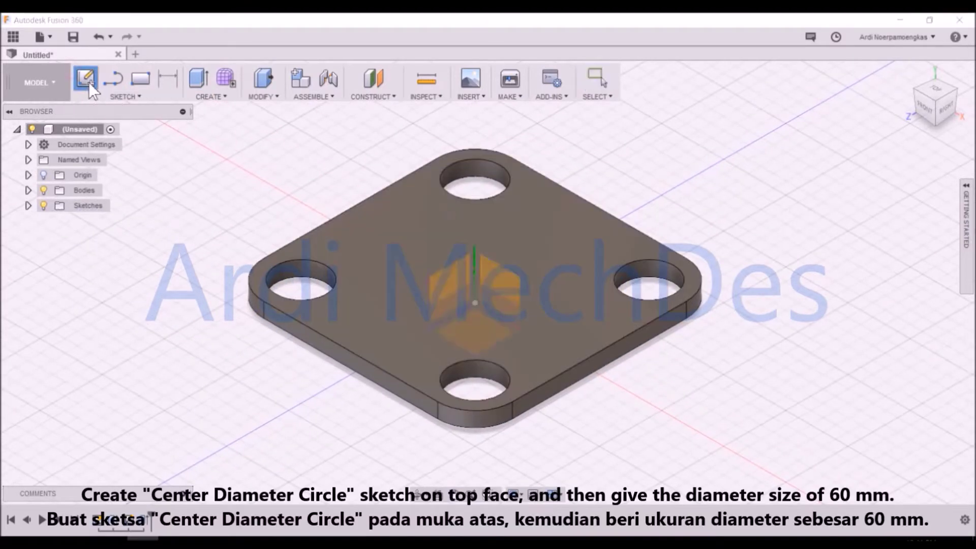
click(363, 242)
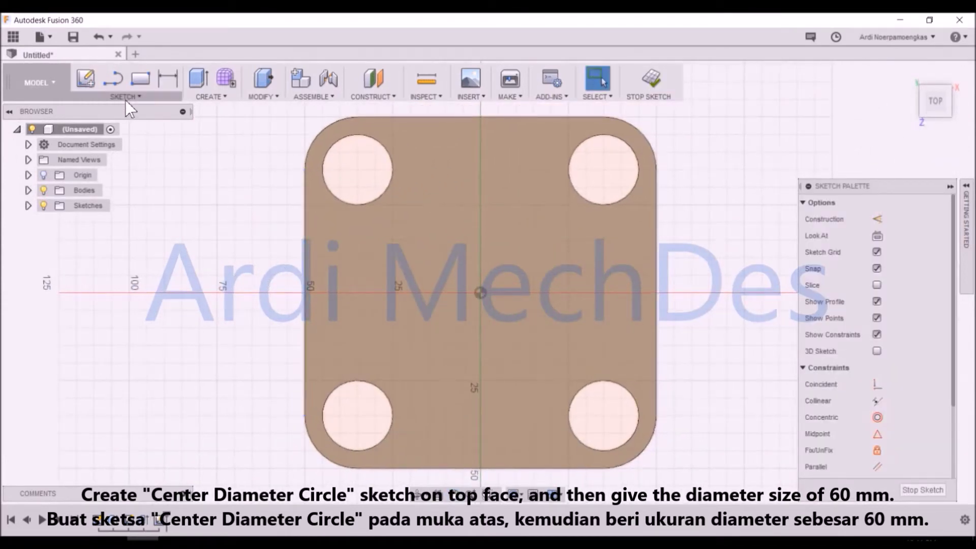
click(125, 98)
mouse_move(148, 154)
click(212, 156)
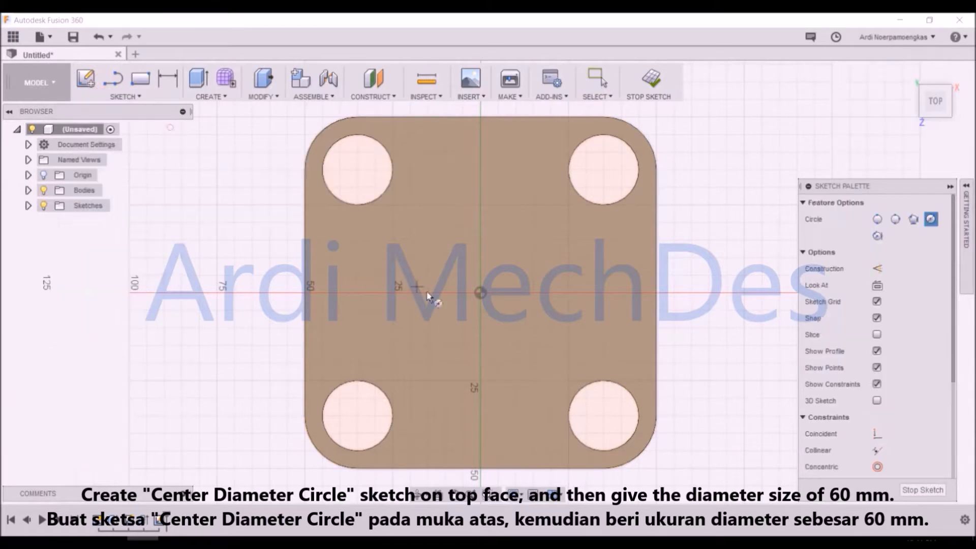
click(481, 292)
click(554, 257)
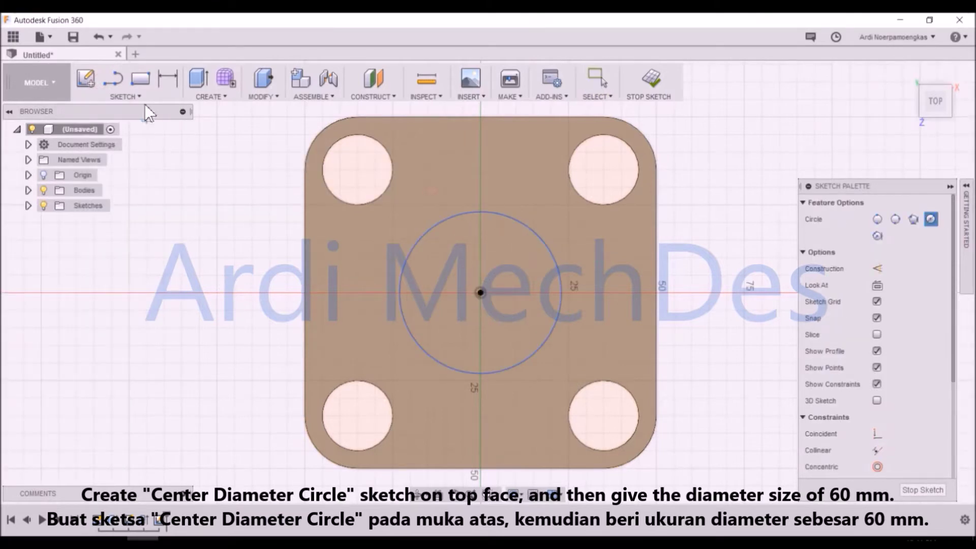
click(171, 86)
key(Escape)
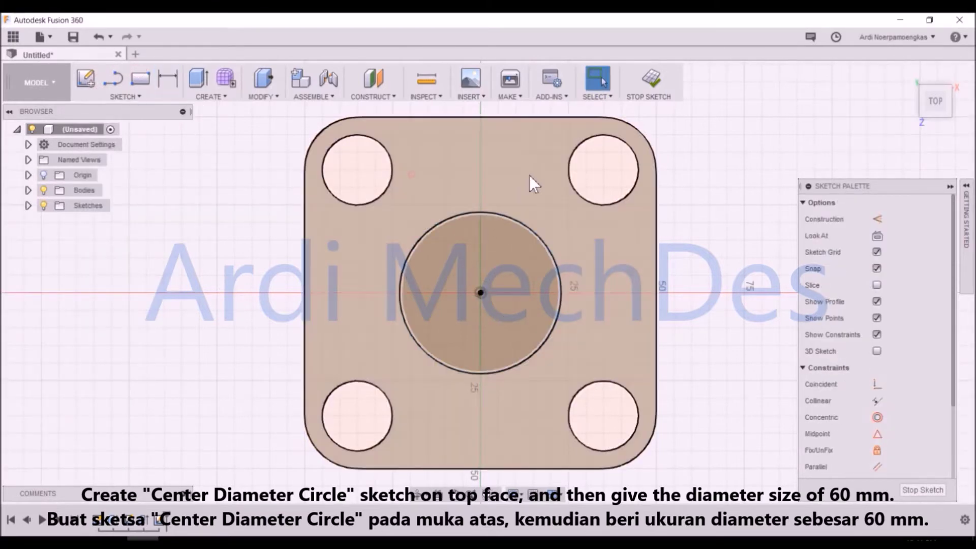
Dimension the central circle's diameter as 60 mm
click(168, 82)
click(494, 212)
click(531, 186)
text(60)
key(Return)
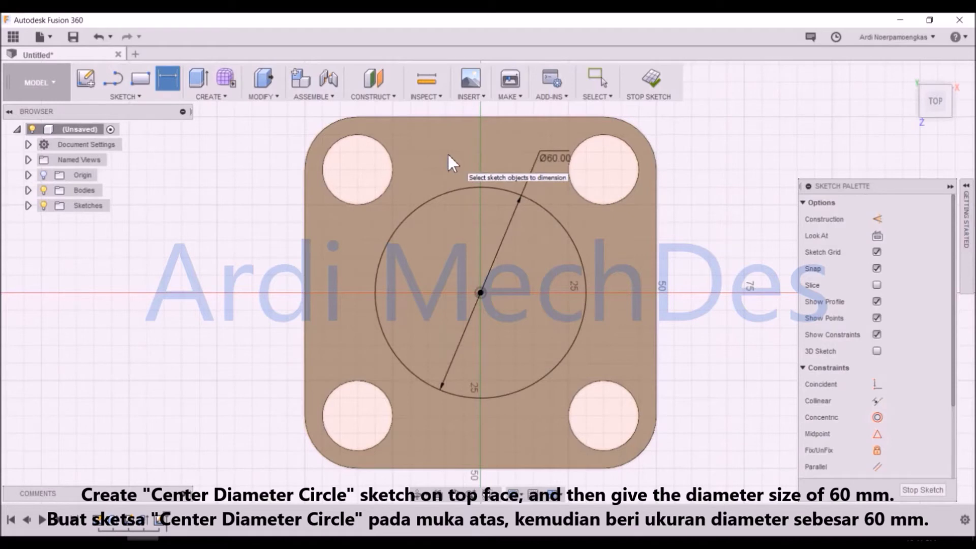
Finish the sketch and extrude the 60 mm circle upward from the plate by 8 mm
click(656, 82)
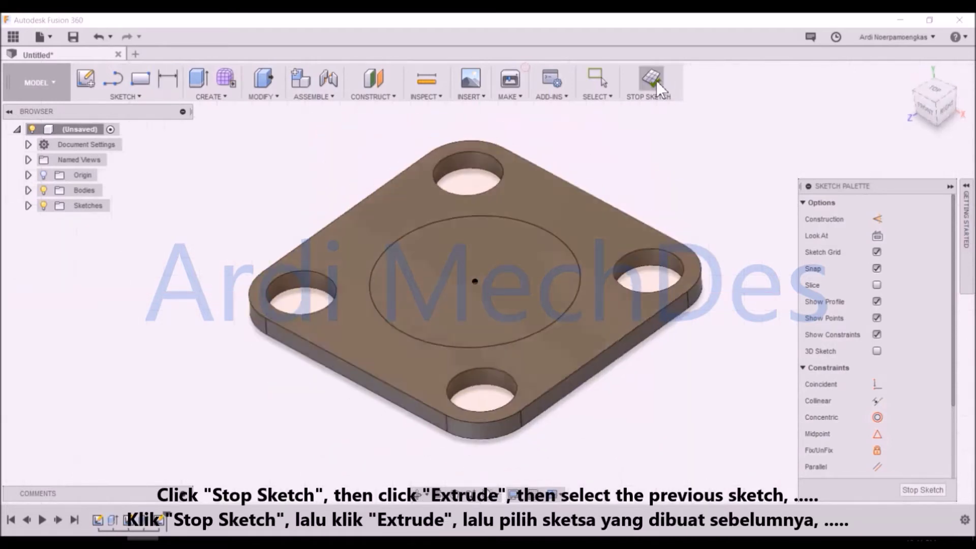
click(199, 78)
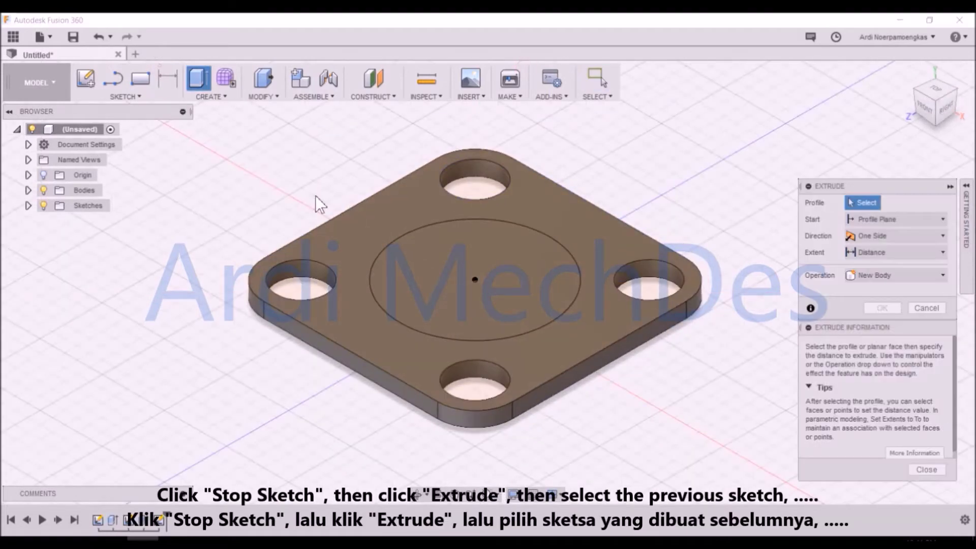
click(423, 281)
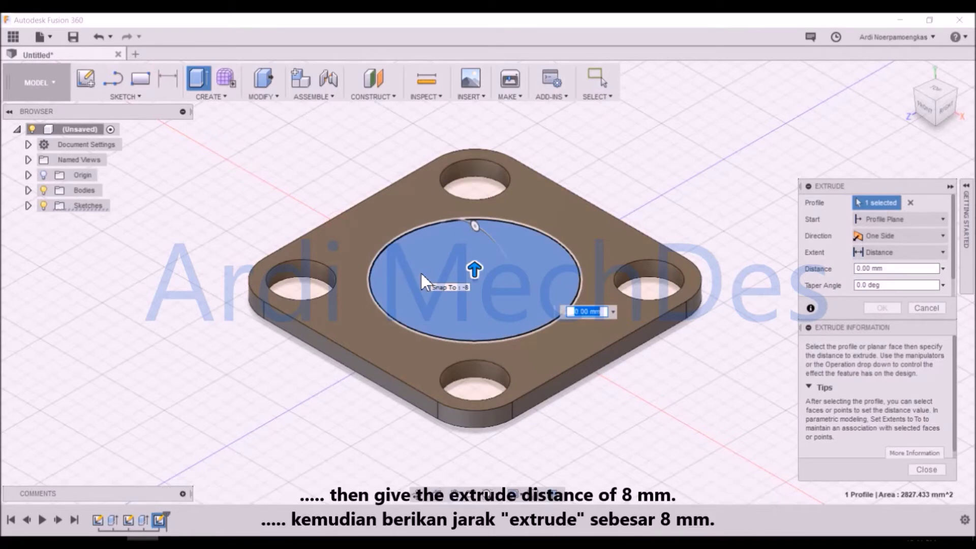
text(8)
key(Return)
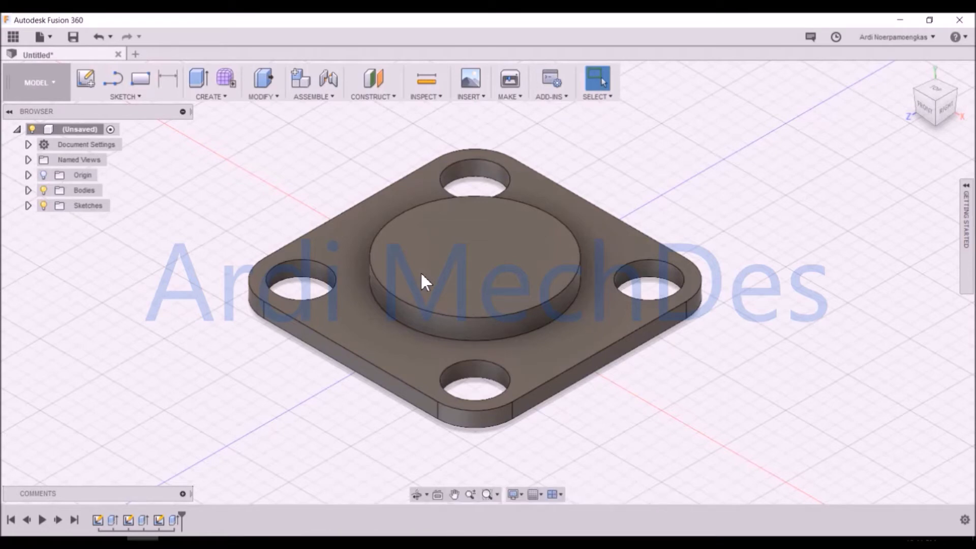
Create a sketch on the round boss's top face and draw a center diameter circle around the boss, centred on the origin
click(84, 81)
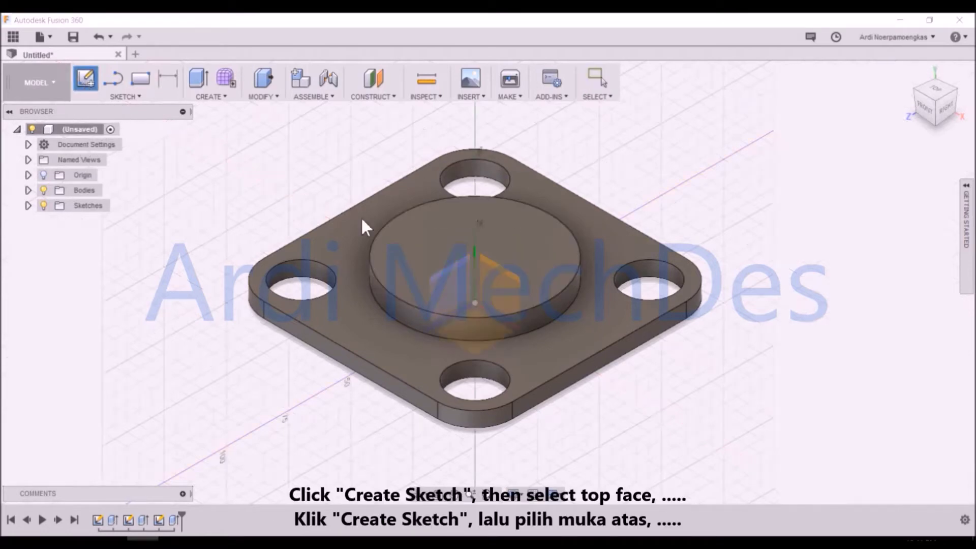
click(422, 236)
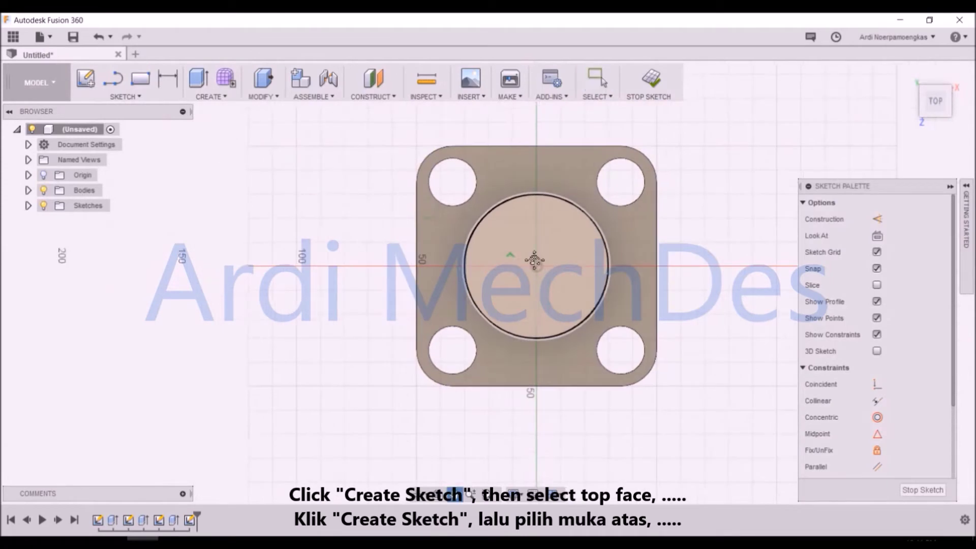
click(116, 97)
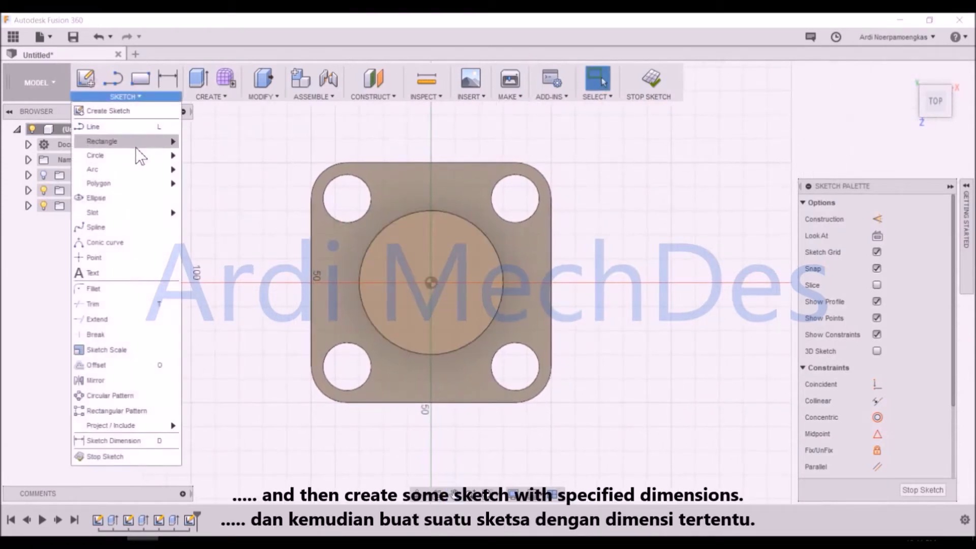
mouse_move(155, 161)
click(201, 162)
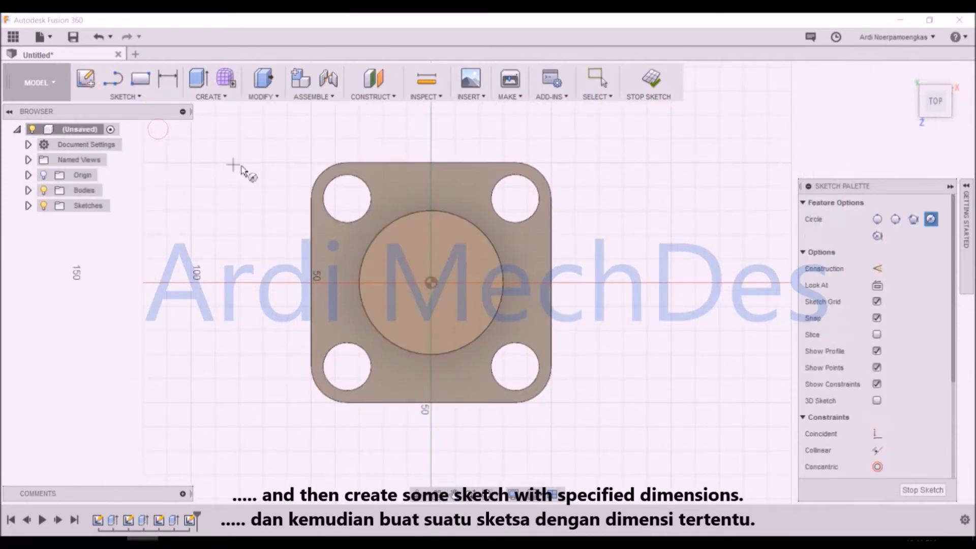
click(432, 283)
text(80)
key(Return)
Dimension the diameter of the circle drawn around the boss as 75 mm
click(159, 76)
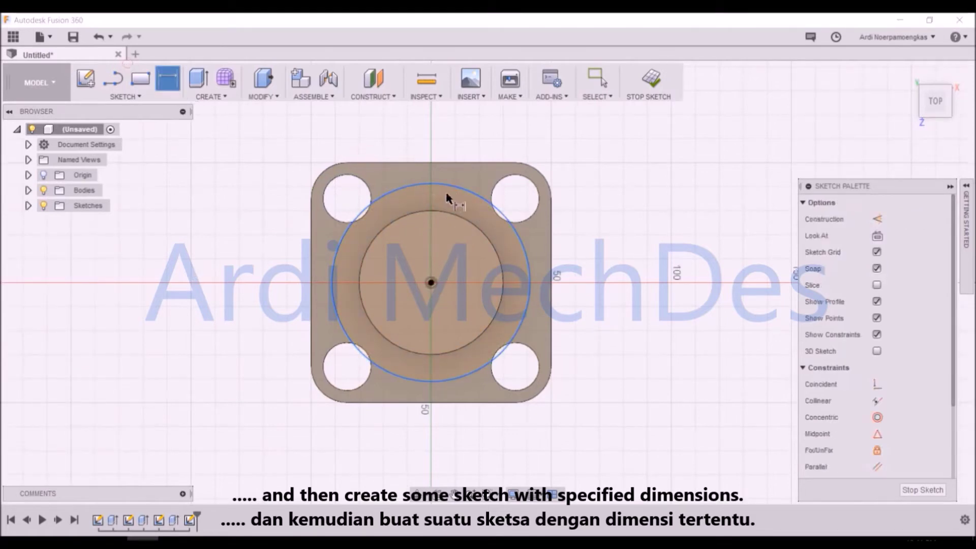
click(463, 183)
click(474, 146)
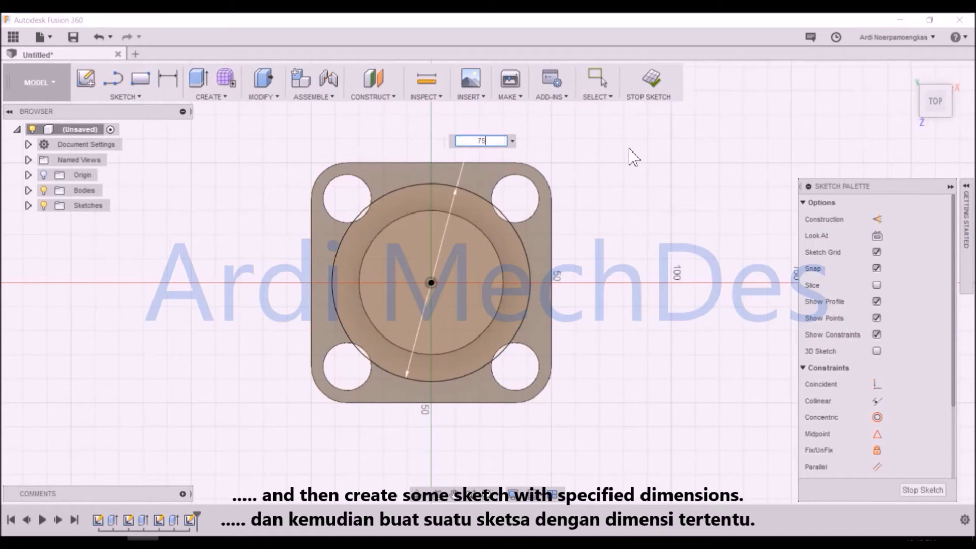
text(75)
key(Return)
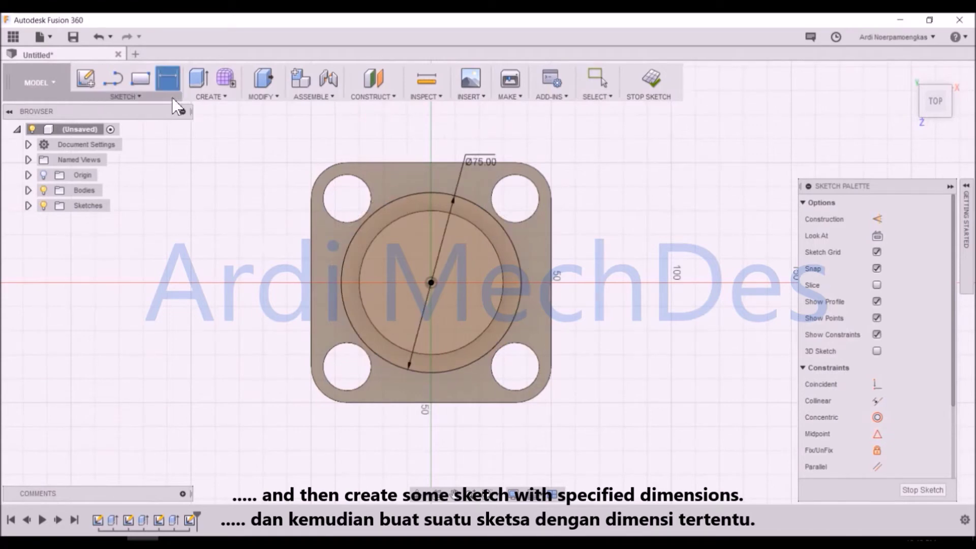
Draw a horizontal line about 100 mm long from the origin past the plate's right edge and convert it to construction geometry
scroll(598, 267, up, 2)
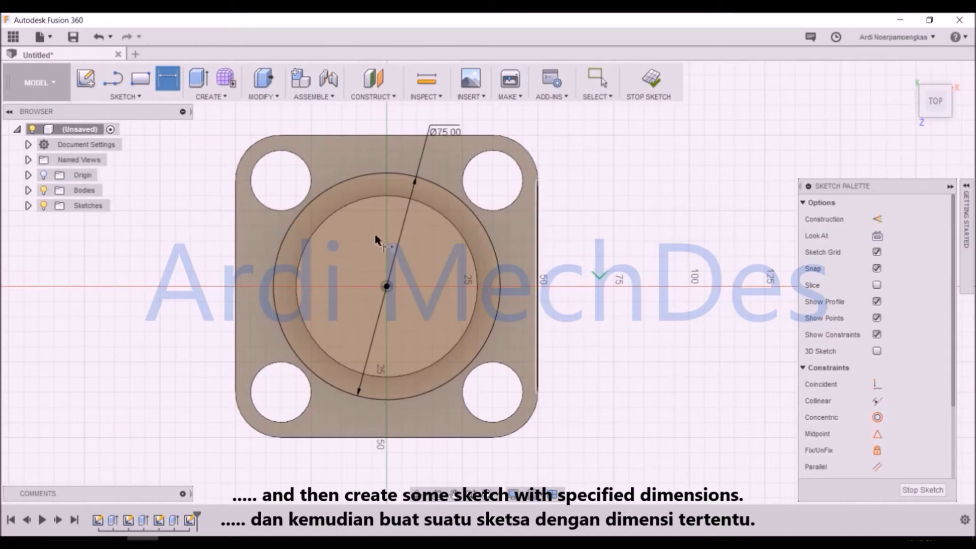
click(113, 79)
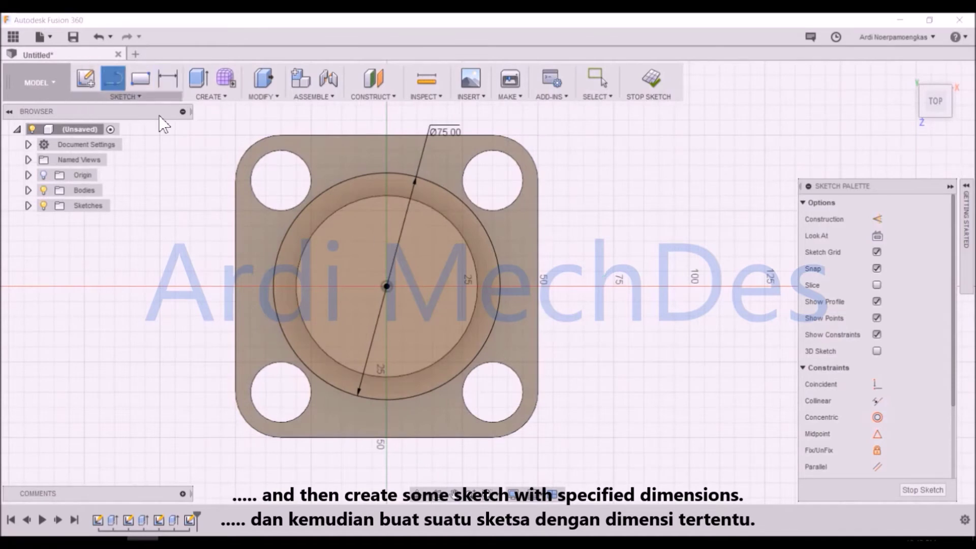
click(386, 287)
click(694, 290)
right_click(694, 291)
click(739, 310)
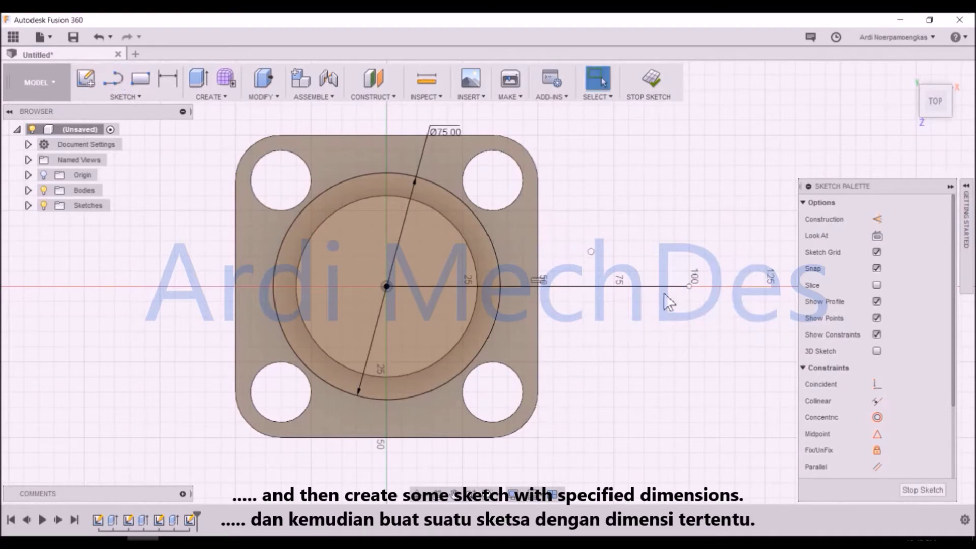
click(662, 286)
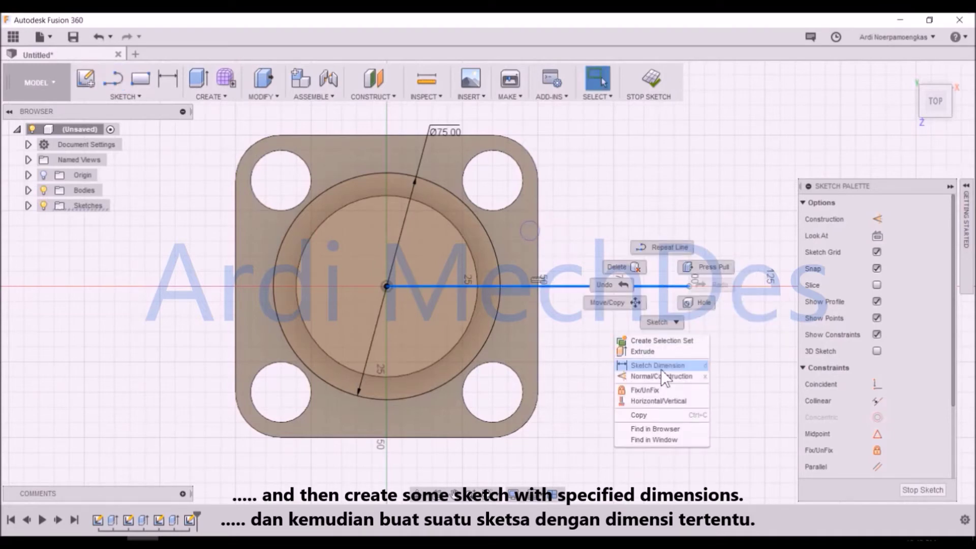
click(661, 375)
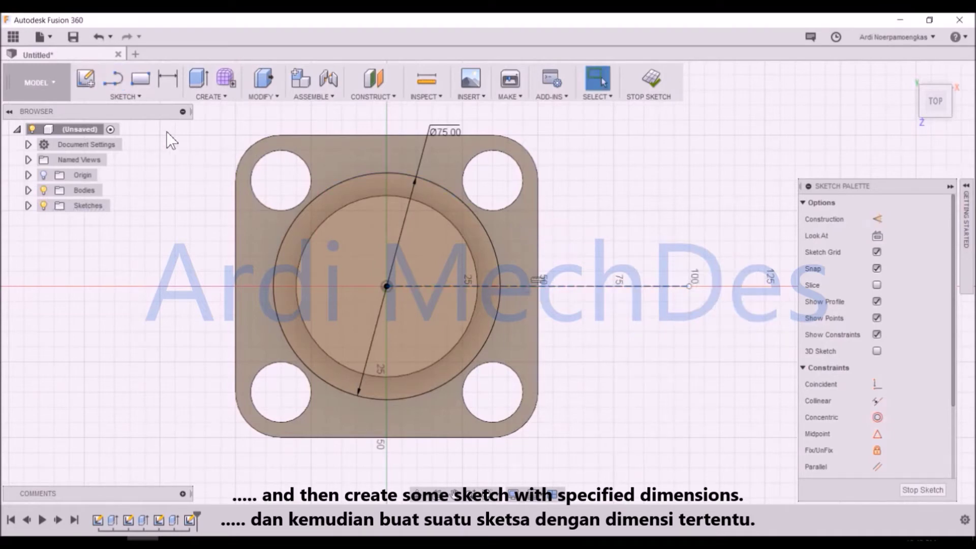
Sketch an open U-shaped line profile with short outward vertical ends, about 20 mm wide and 30 mm high overall, across the construction line
click(113, 77)
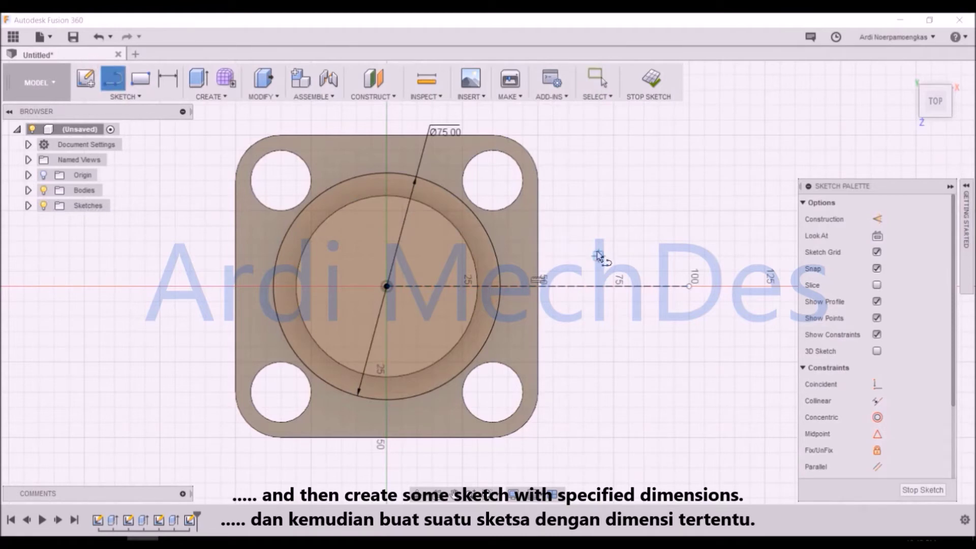
click(644, 240)
click(643, 254)
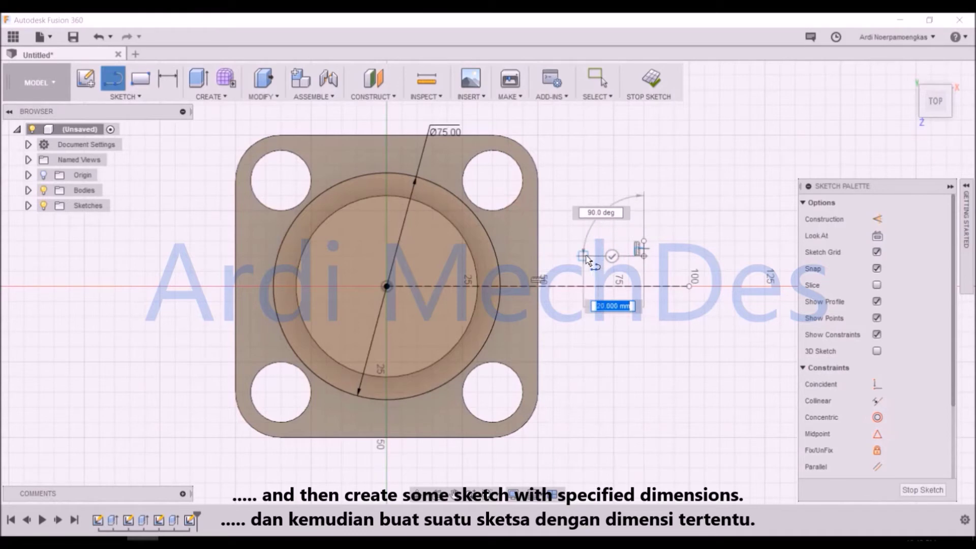
click(583, 316)
click(644, 315)
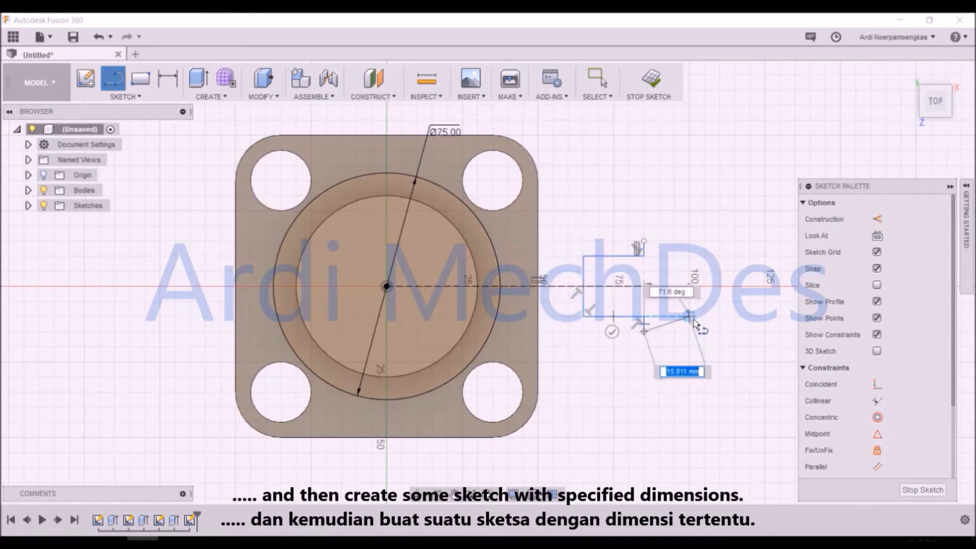
right_click(689, 316)
click(725, 319)
Dimension the vertical distance between the profile's two open end points as 22 mm
scroll(682, 285, up, 5)
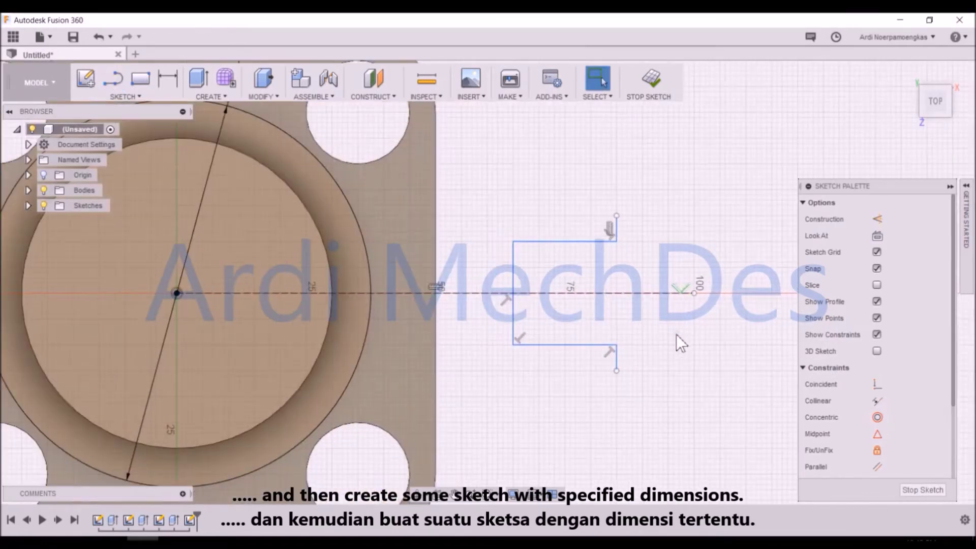
click(172, 80)
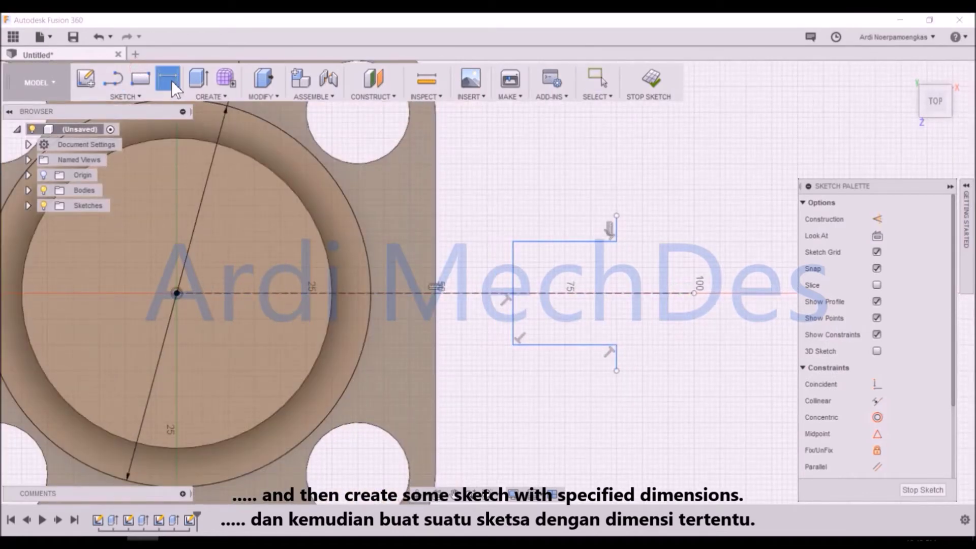
click(617, 217)
click(617, 372)
click(674, 318)
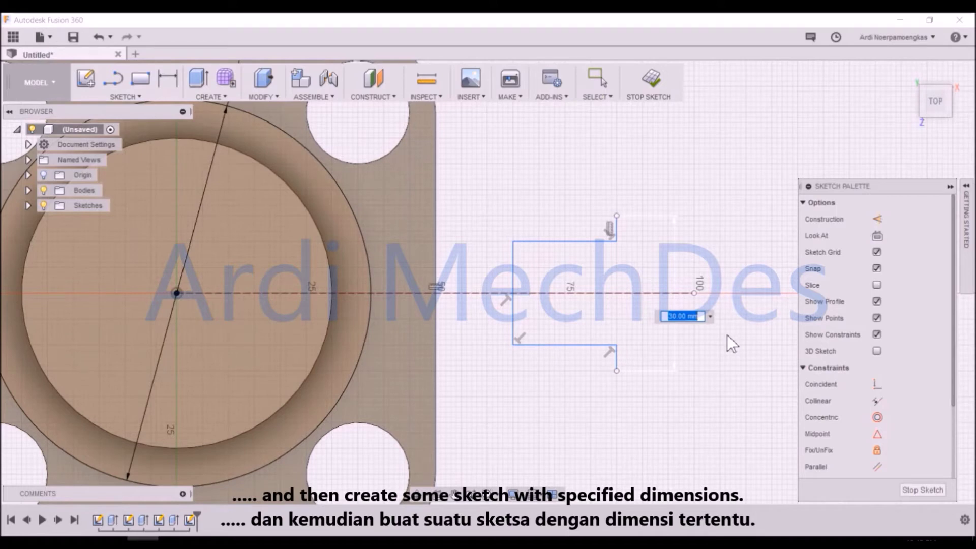
text(22)
key(Return)
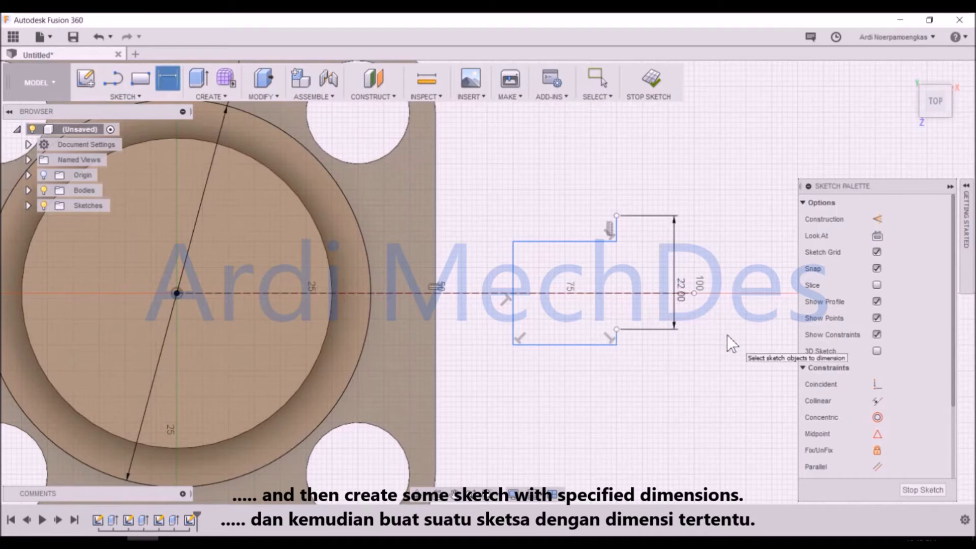
key(Escape)
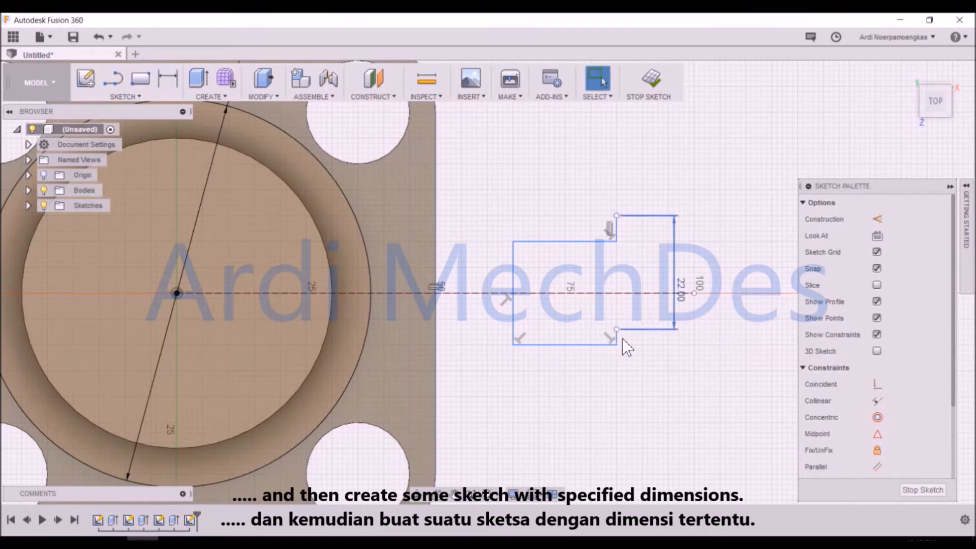
Move the profile's lower horizontal line up between the end points and dimension the distance between the two inner right-hand corners as 15 mm
drag(585, 344, 584, 312)
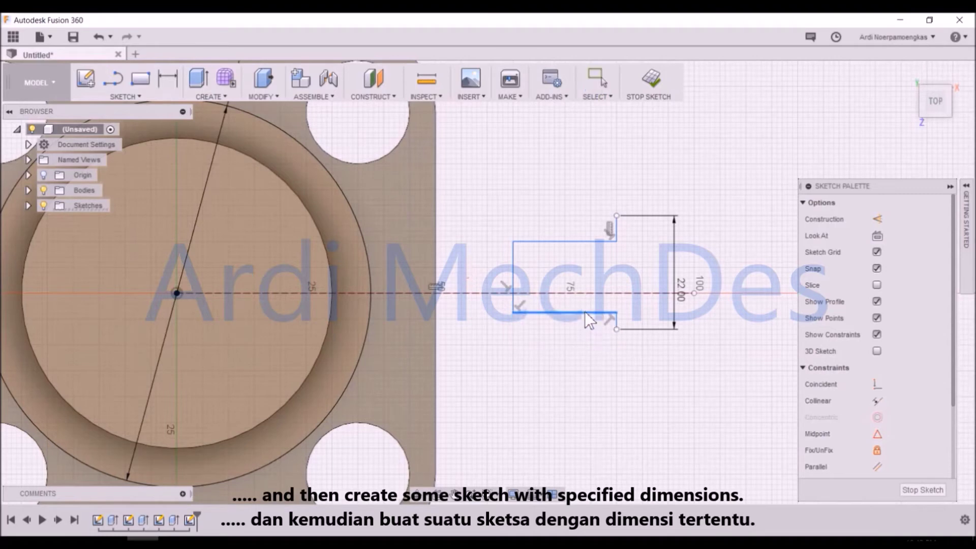
click(167, 79)
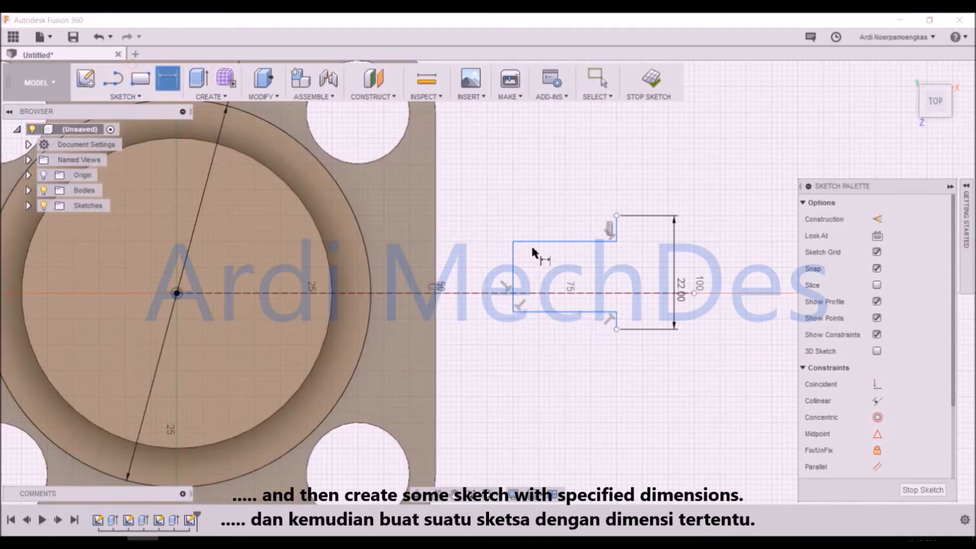
click(617, 242)
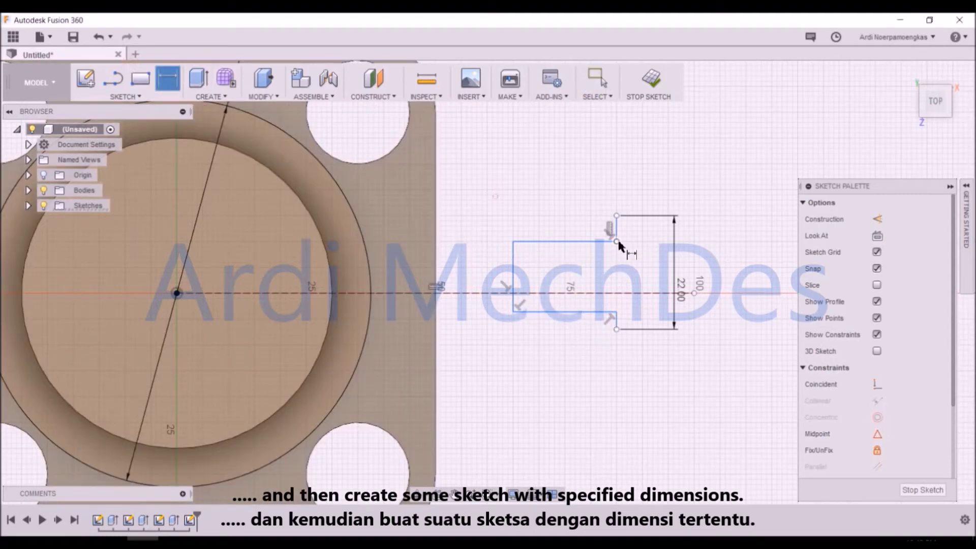
click(618, 242)
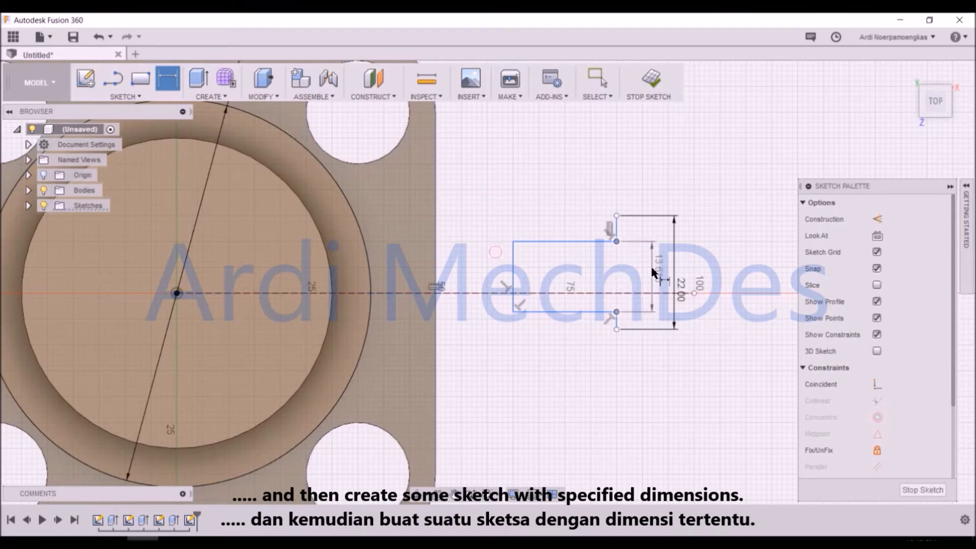
click(654, 274)
text(15)
key(Return)
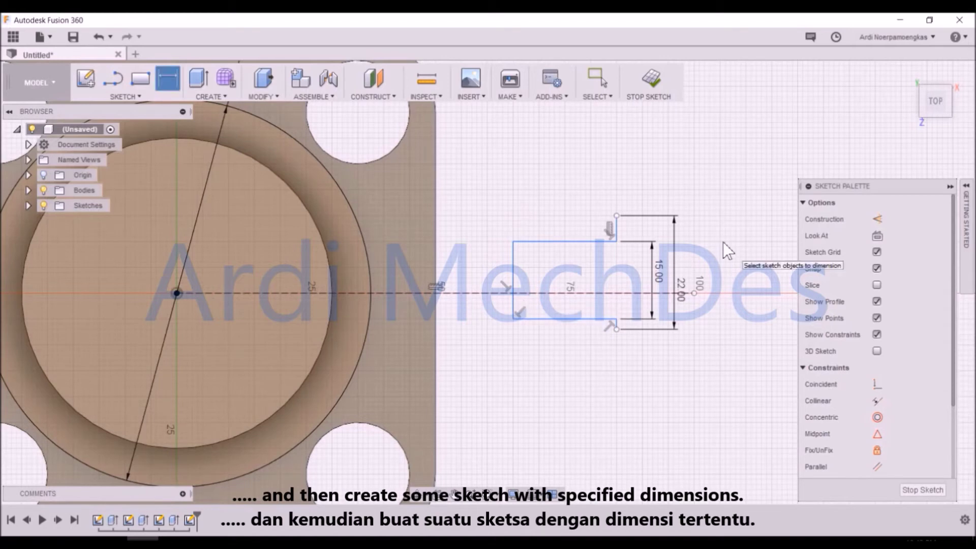
Dimension the distance from the profile's upper end point to the construction line with the expression d16/2
click(617, 216)
click(603, 294)
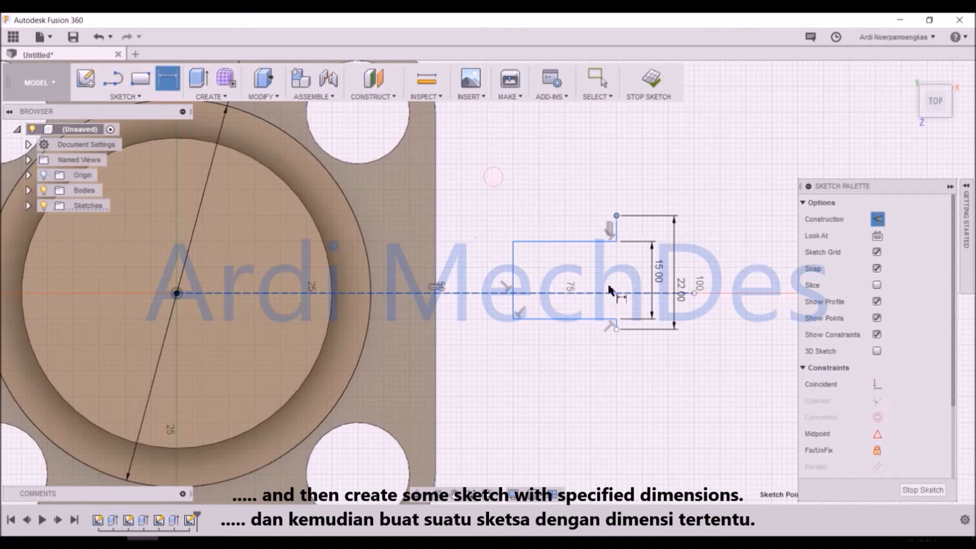
click(662, 260)
text(d16/2)
key(Return)
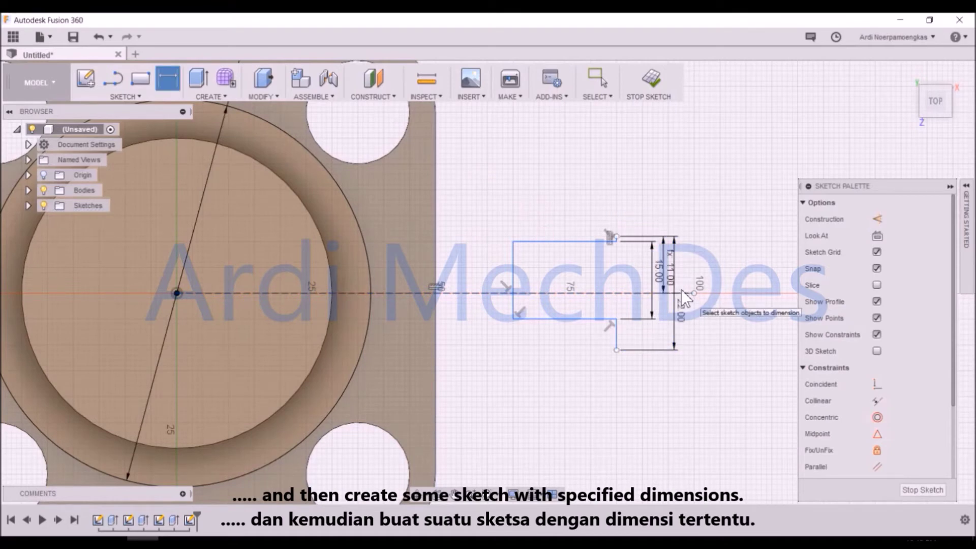
Dimension the upper horizontal line's distance to the construction line as d17/2, and space out the vertical dimensions
click(574, 240)
click(575, 293)
click(653, 268)
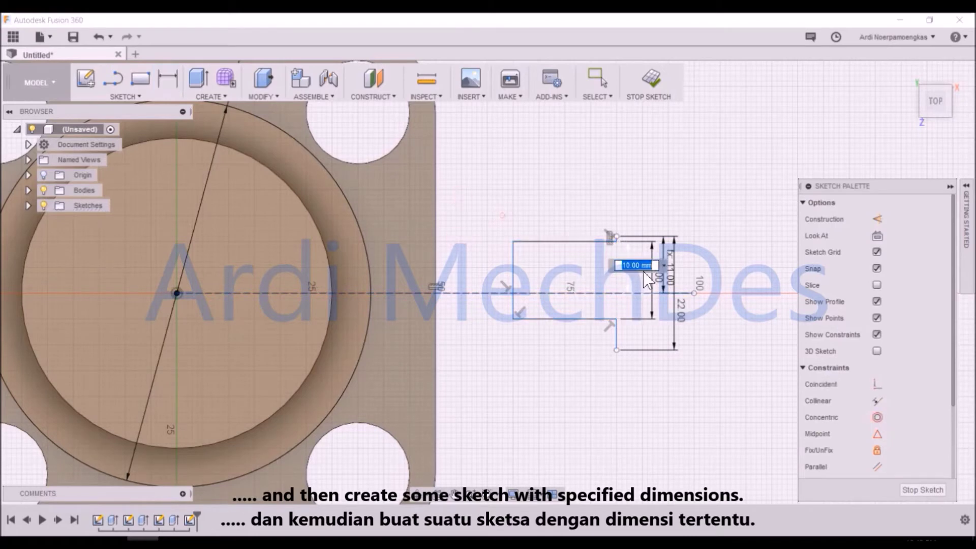
text(d15/2)
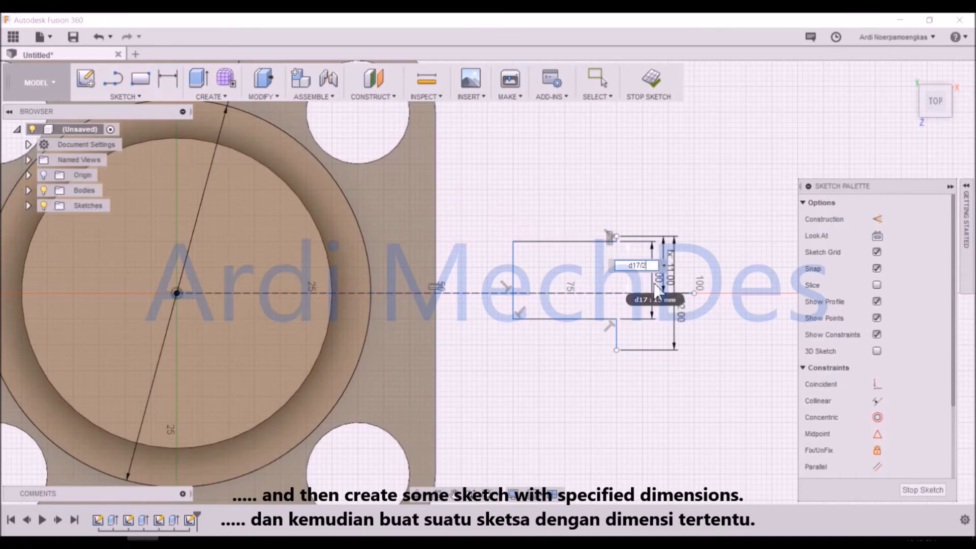
key(Return)
drag(689, 321, 697, 324)
drag(670, 277, 661, 309)
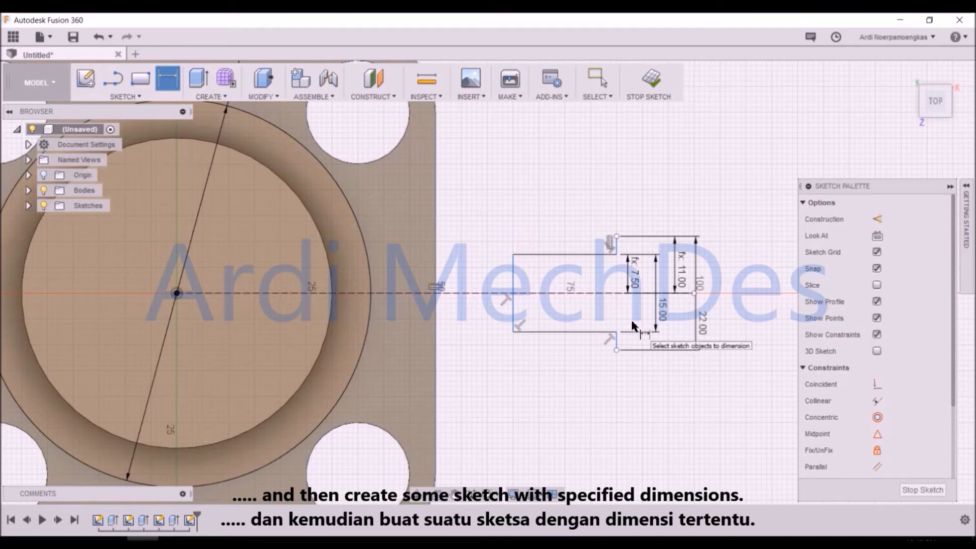
Dimension the profile's lower horizontal line as 15 mm long and make the two short vertical end lines collinear
click(585, 338)
click(572, 390)
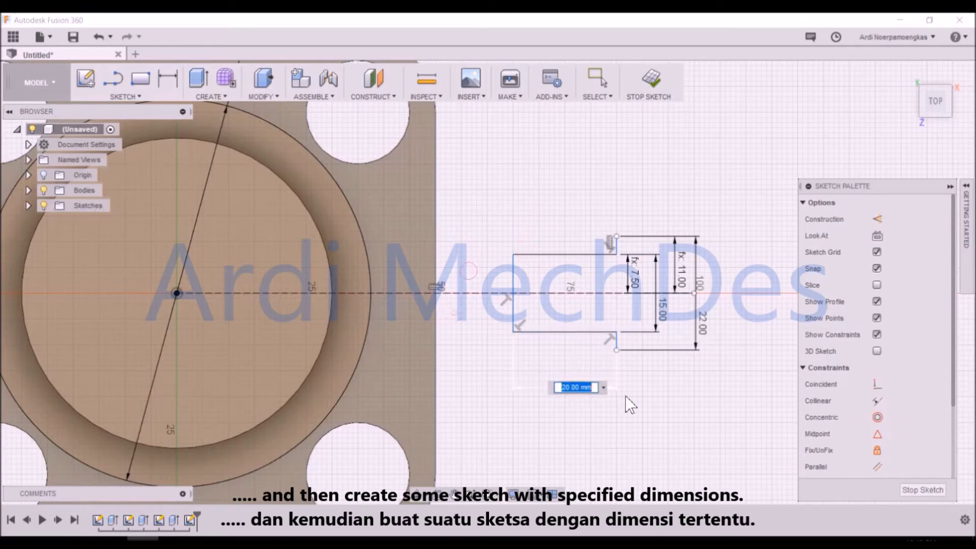
text(15)
key(Return)
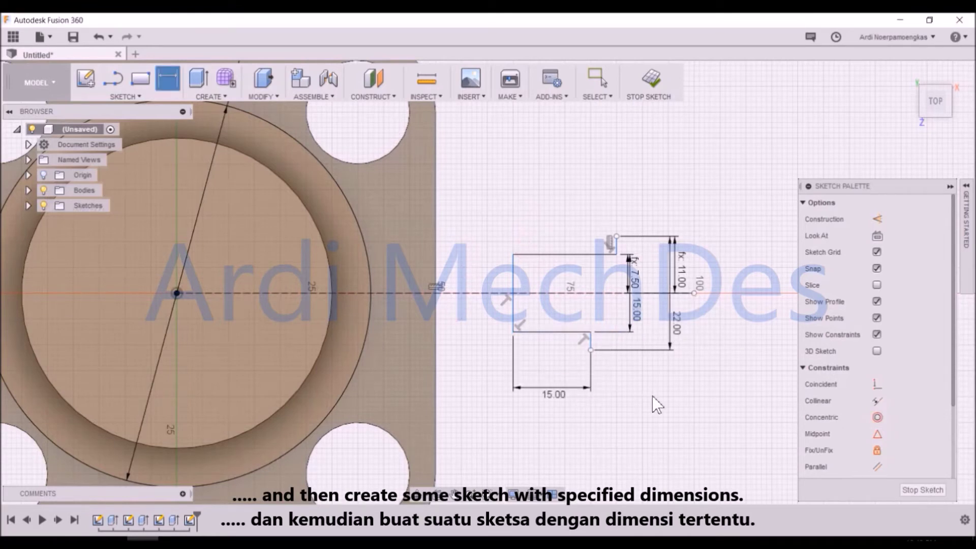
key(Escape)
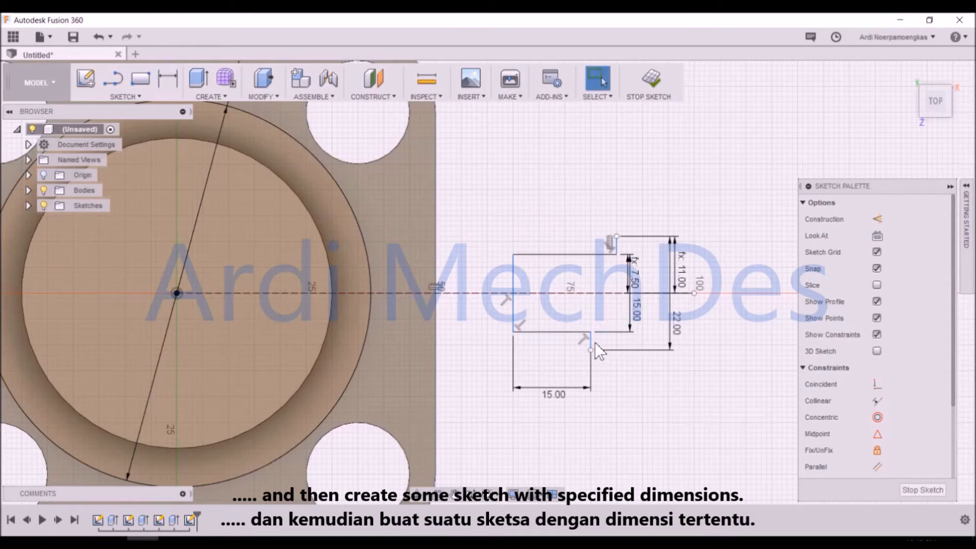
click(591, 342)
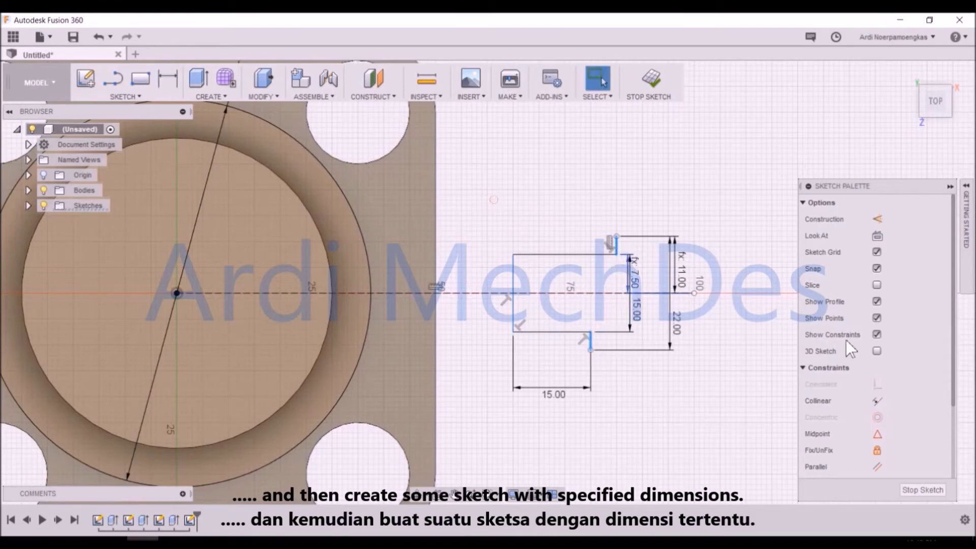
click(880, 401)
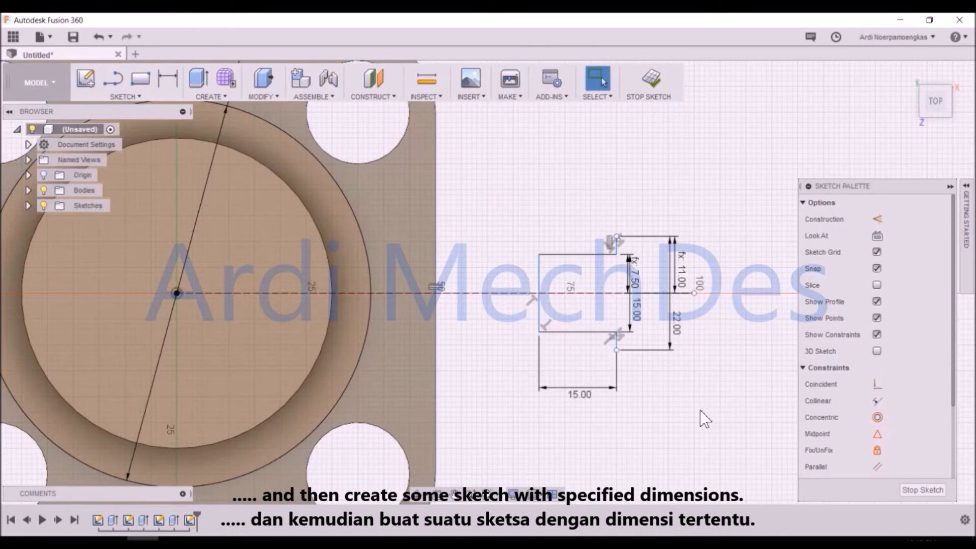
Dimension the horizontal distance from the circle's centre to the profile's lower short vertical line as 48 mm
scroll(700, 410, down, 3)
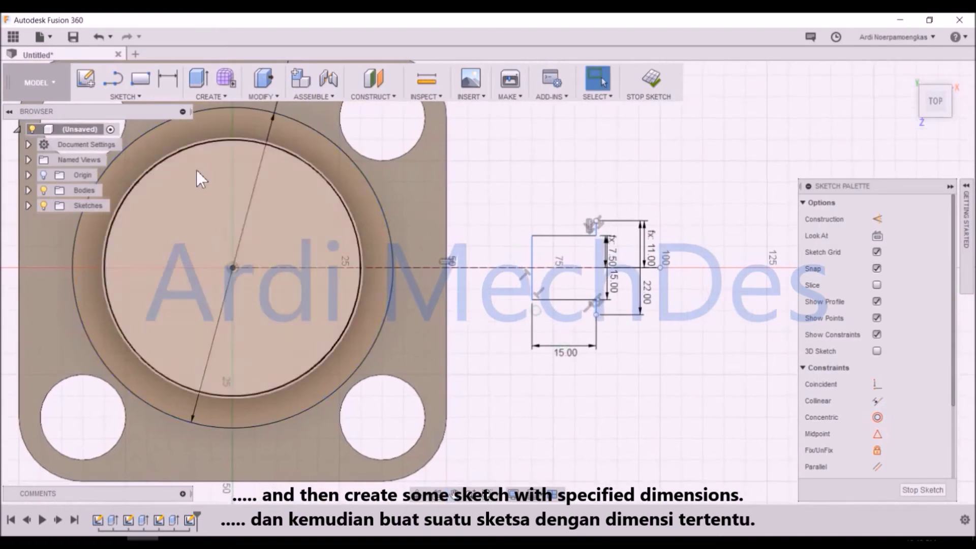
click(159, 81)
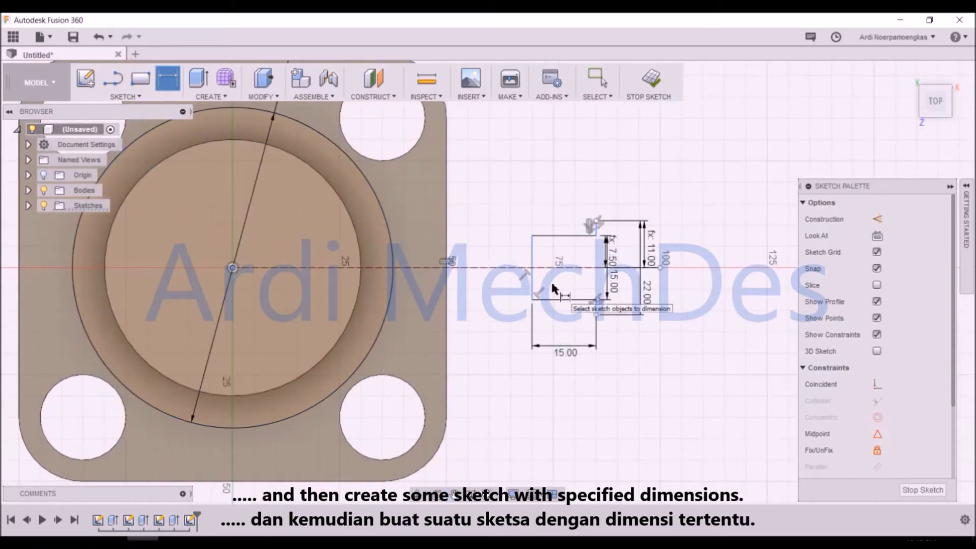
click(594, 311)
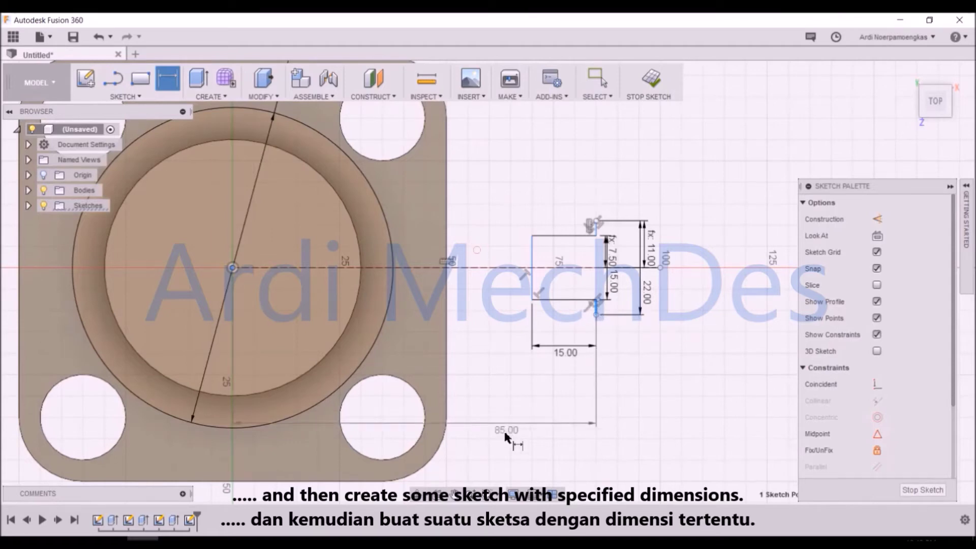
click(445, 460)
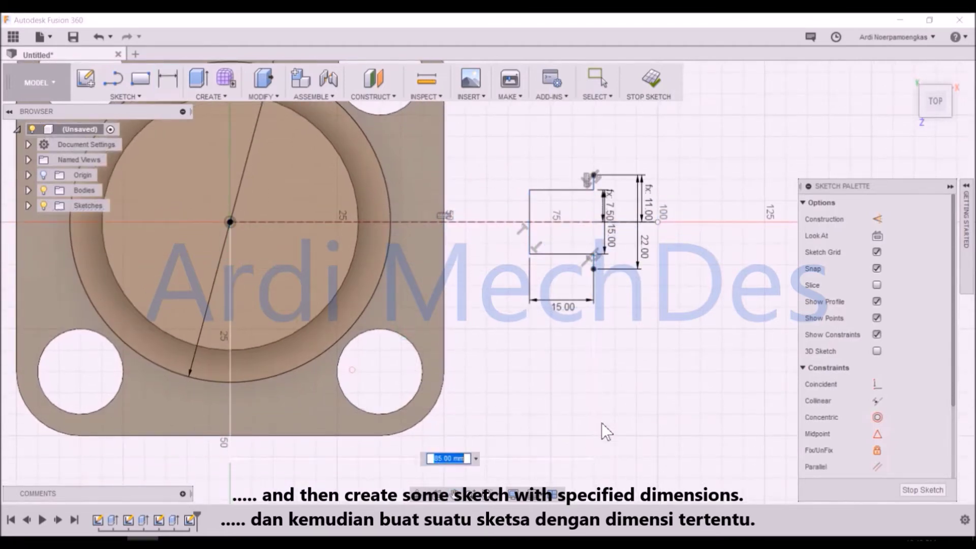
text(48)
key(Return)
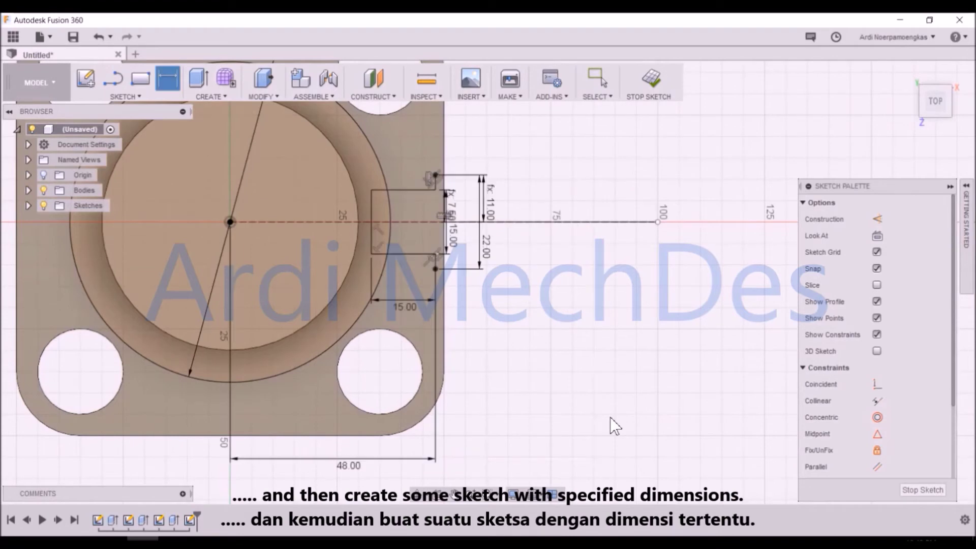
Draw two slanted lines from the profile's upper and lower end points, each running inward past the outer edge of the 75 mm circle
scroll(557, 346, down, 5)
middle_drag(559, 350, 565, 348)
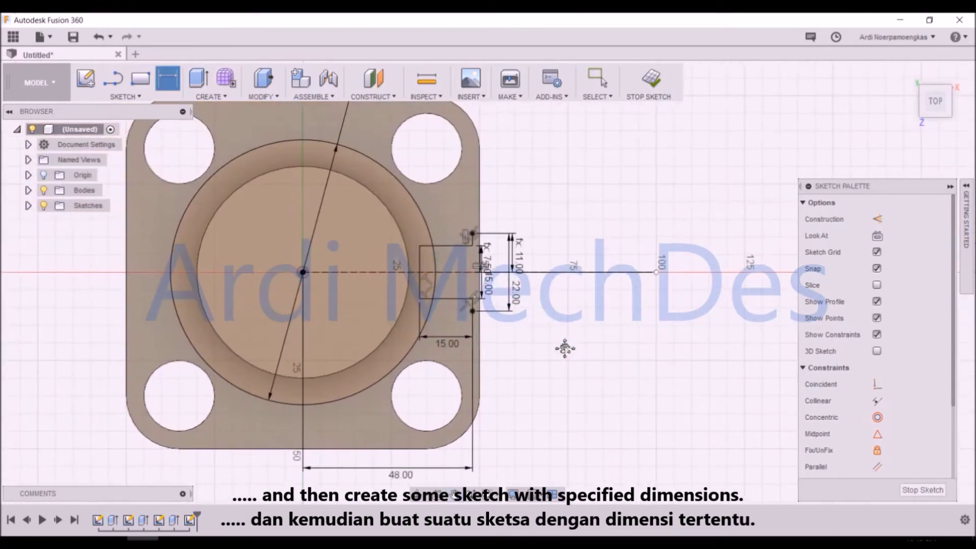
click(112, 79)
click(472, 234)
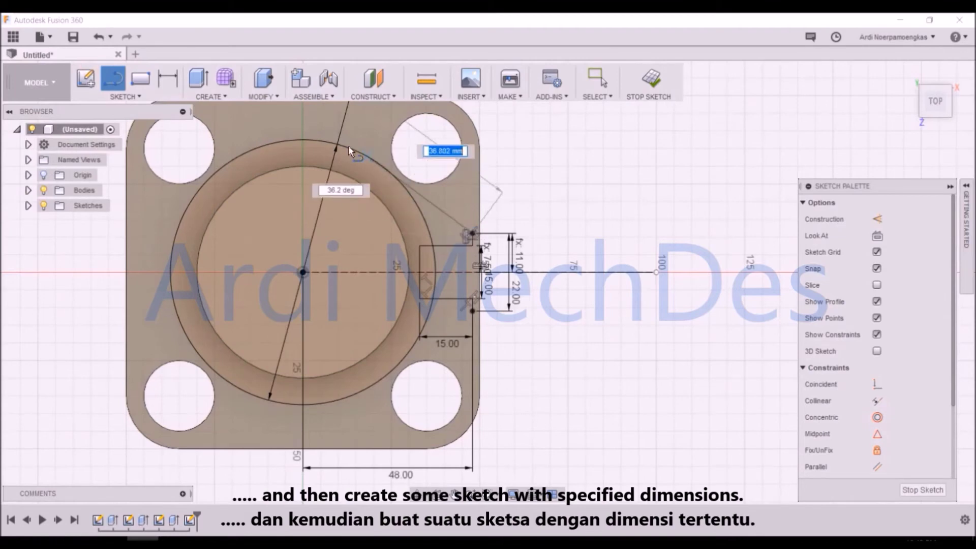
click(332, 109)
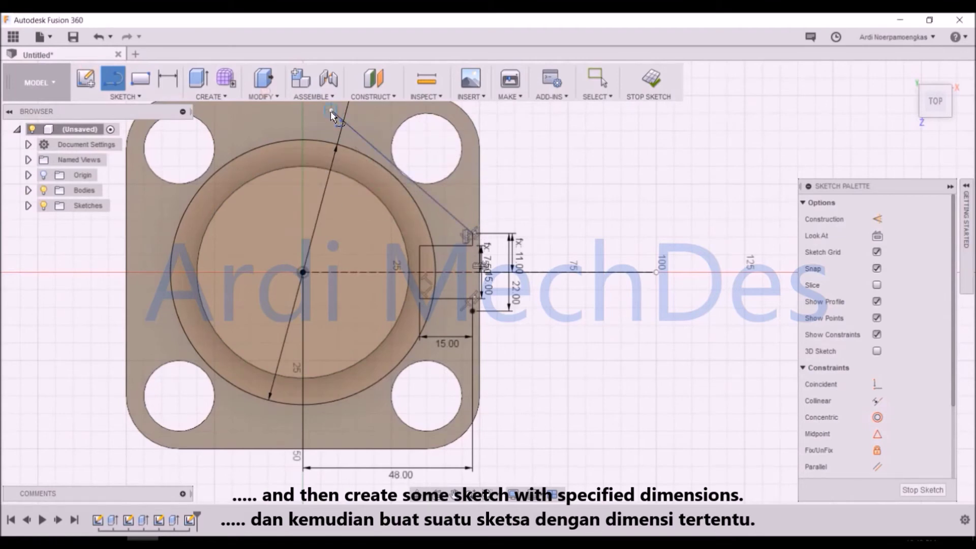
key(Escape)
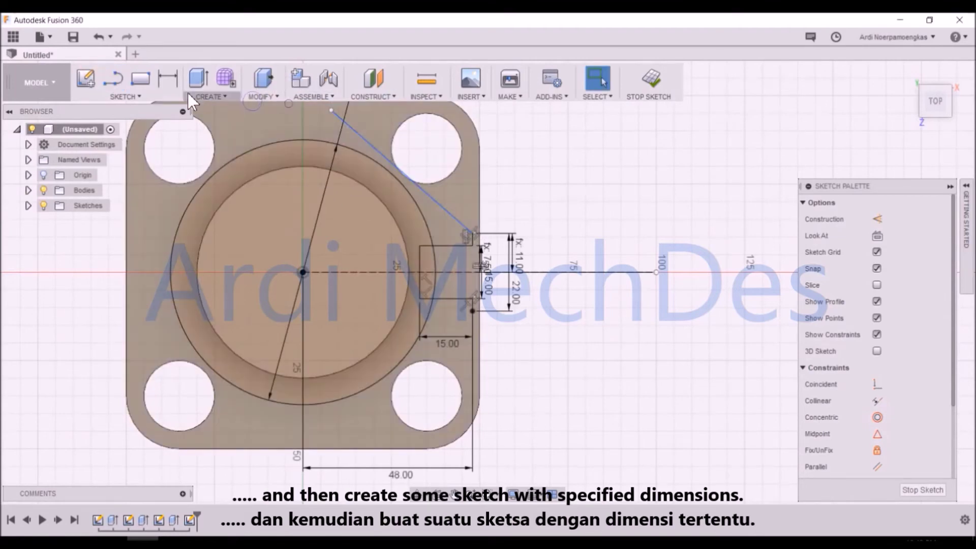
click(116, 85)
click(472, 312)
click(338, 432)
key(Escape)
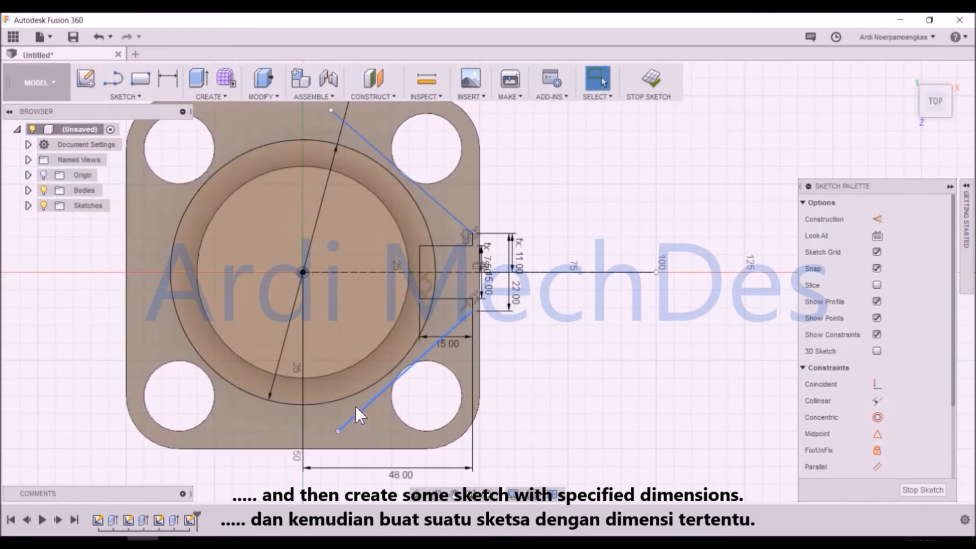
Make the lower and the upper slanted lines each tangent to the 75 mm circle
click(356, 394)
click(363, 409)
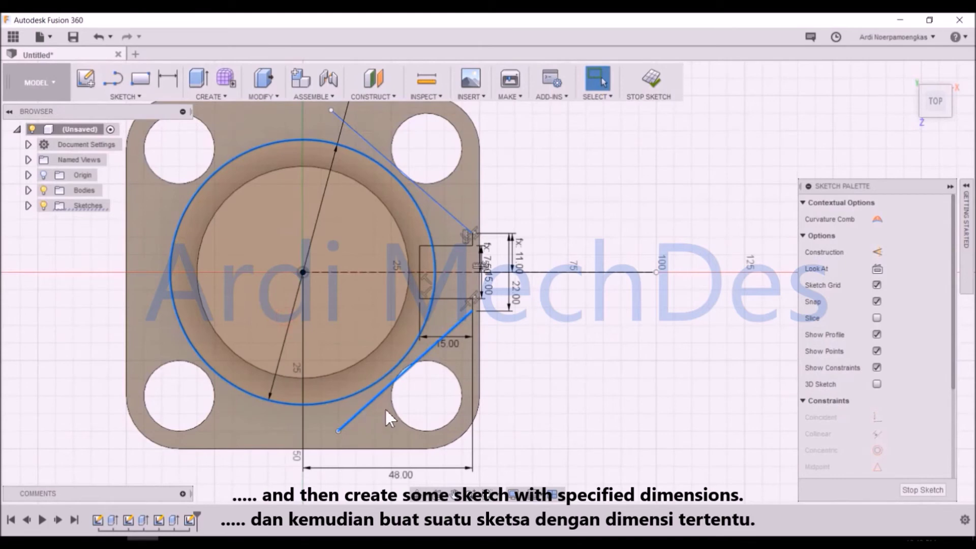
drag(955, 340, 949, 463)
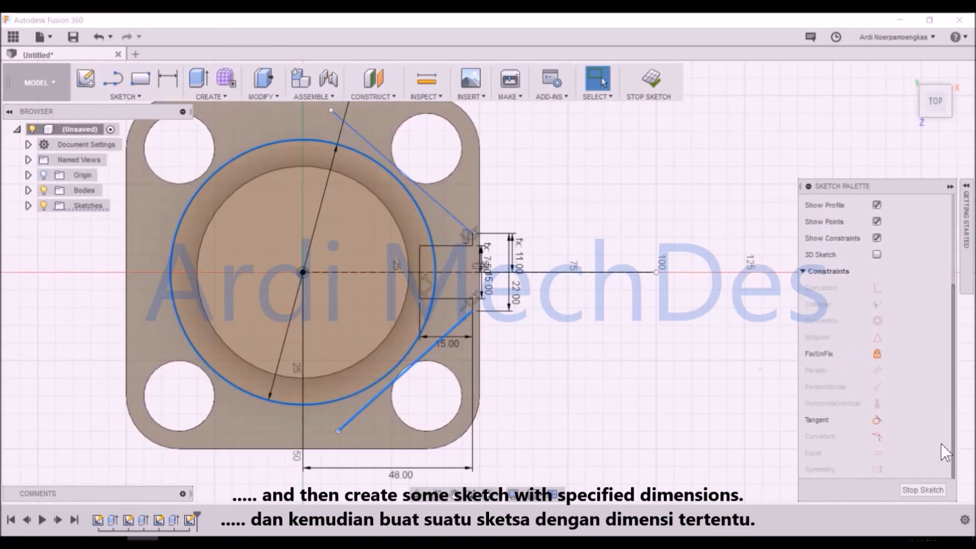
click(877, 420)
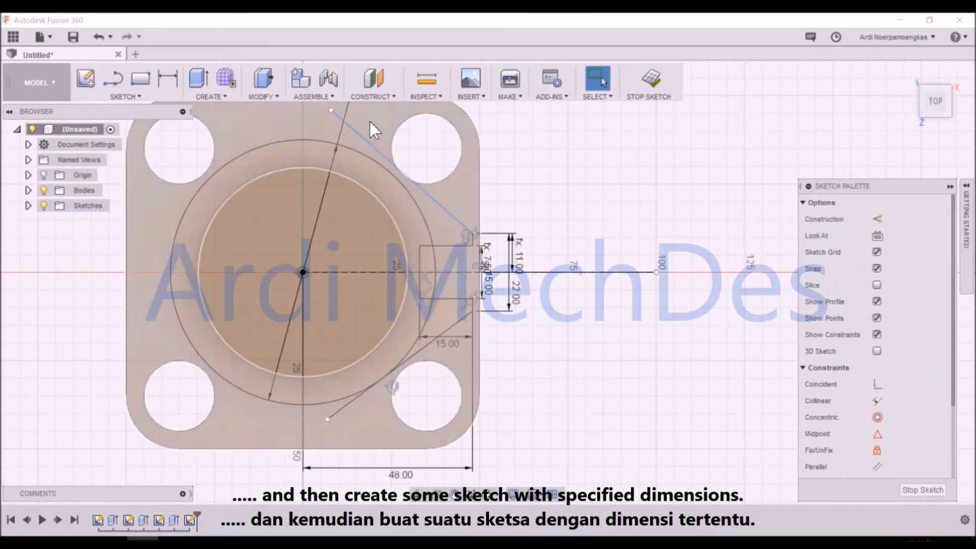
click(359, 133)
click(353, 148)
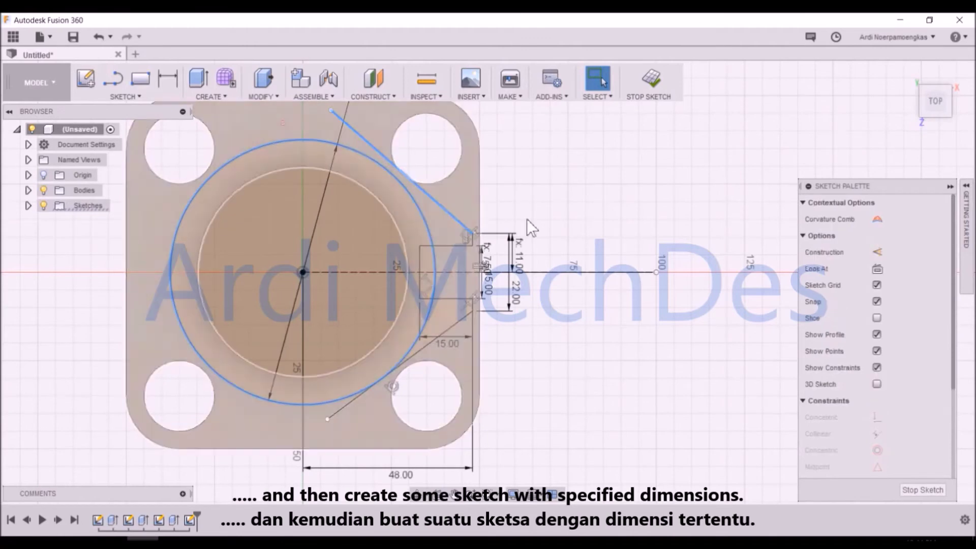
drag(958, 351, 954, 437)
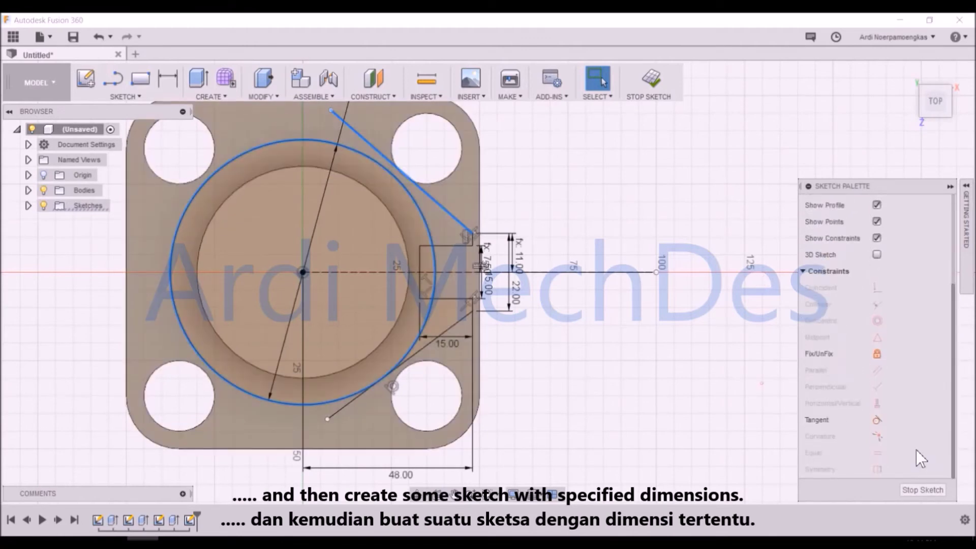
click(878, 421)
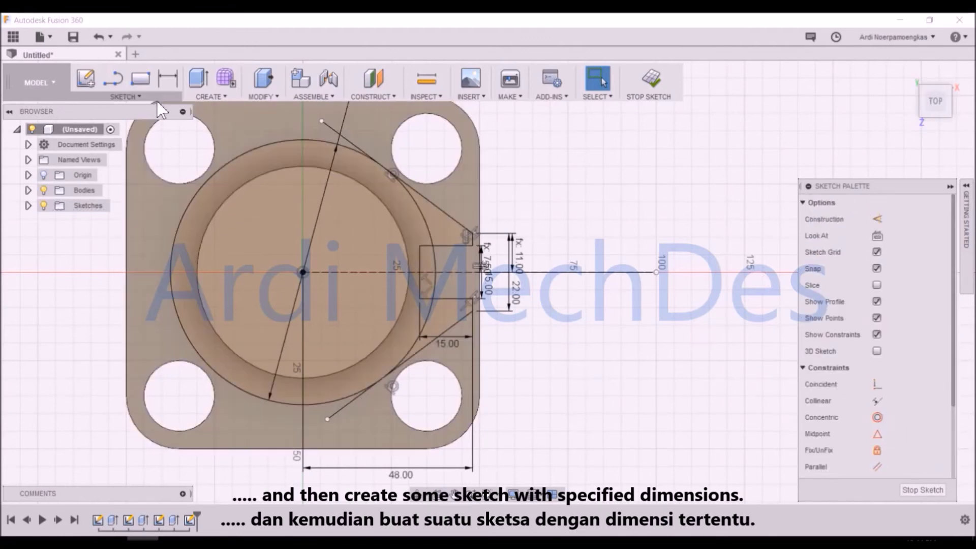
Trim the ends of both slanted lines that extend beyond their tangent points on the circle
click(150, 96)
click(124, 304)
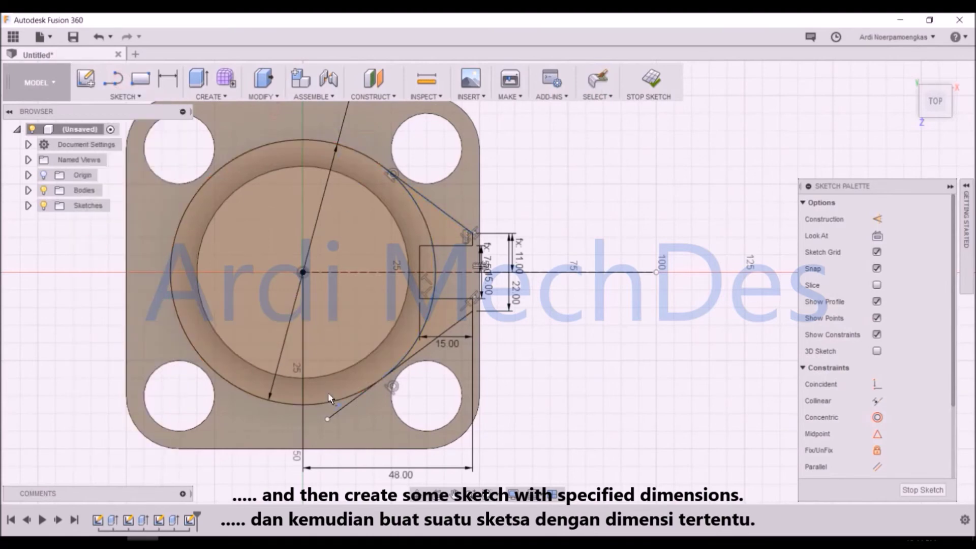
click(344, 409)
right_click(579, 336)
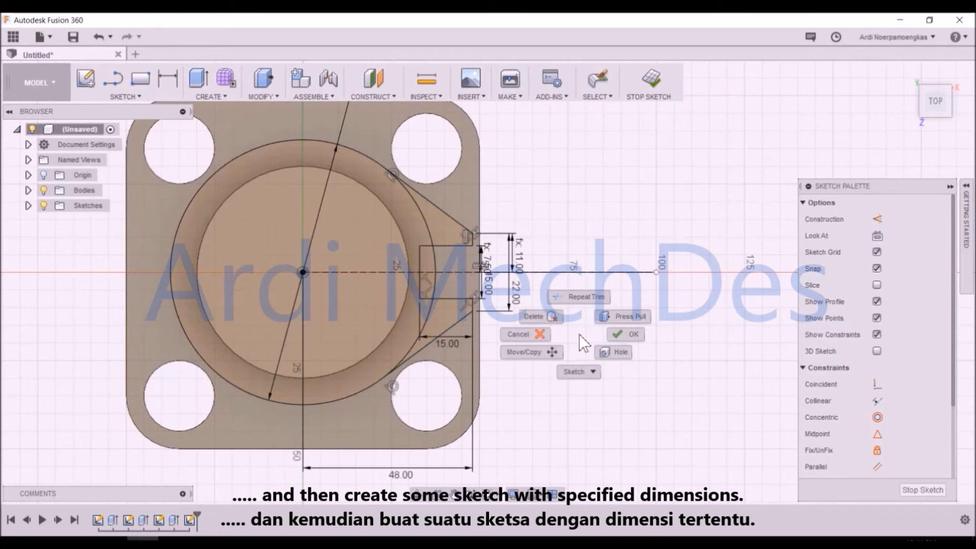
click(615, 334)
Draw a vertical line about 65 mm long from the circle's centre down past the plate edge and try to add a Horizontal/Vertical constraint
scroll(573, 347, down, 1)
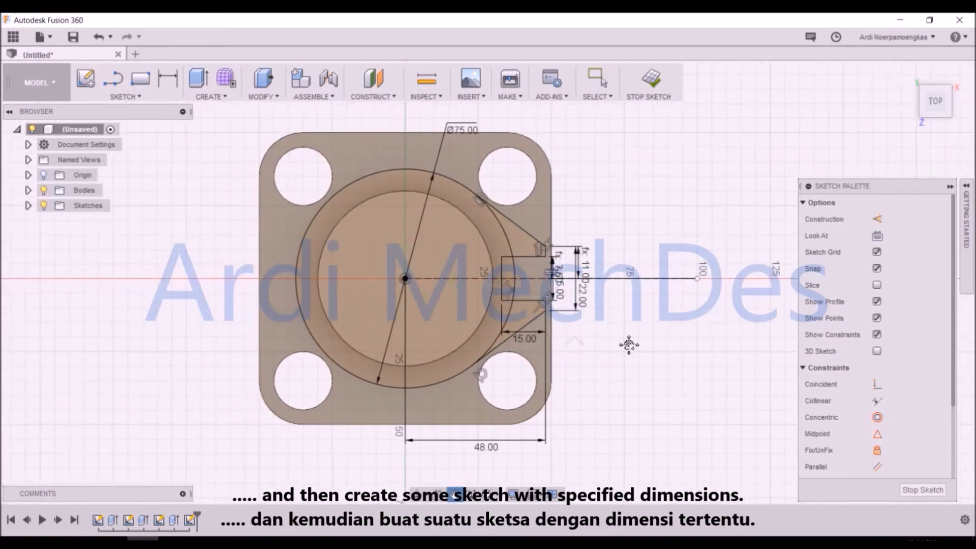
scroll(554, 342, up, 1)
scroll(544, 338, down, 1)
key(l)
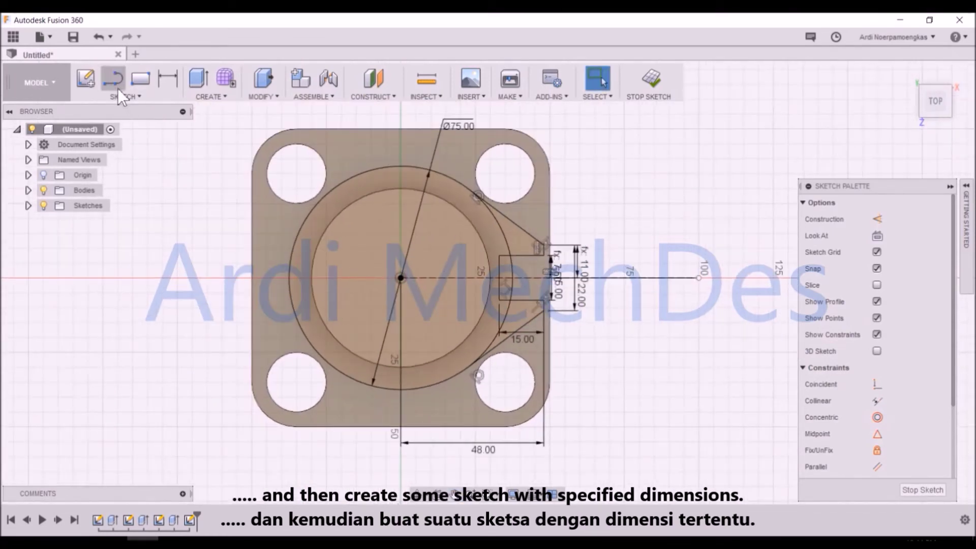
click(401, 278)
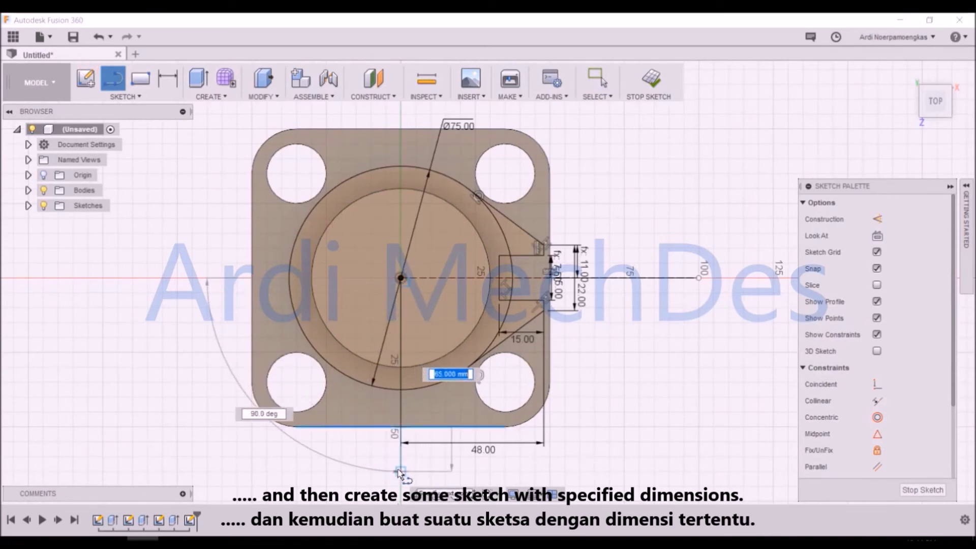
click(400, 471)
key(Escape)
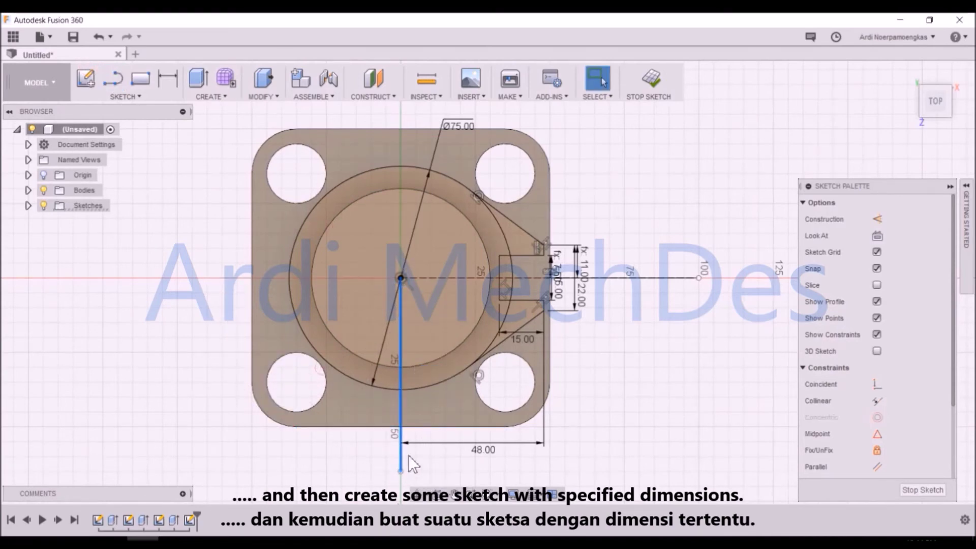
scroll(917, 448, down, 2)
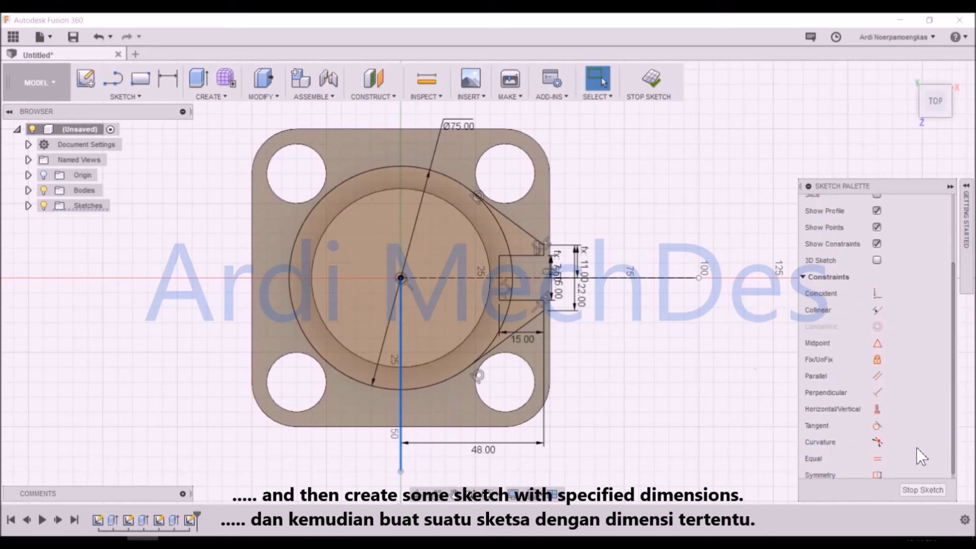
click(878, 404)
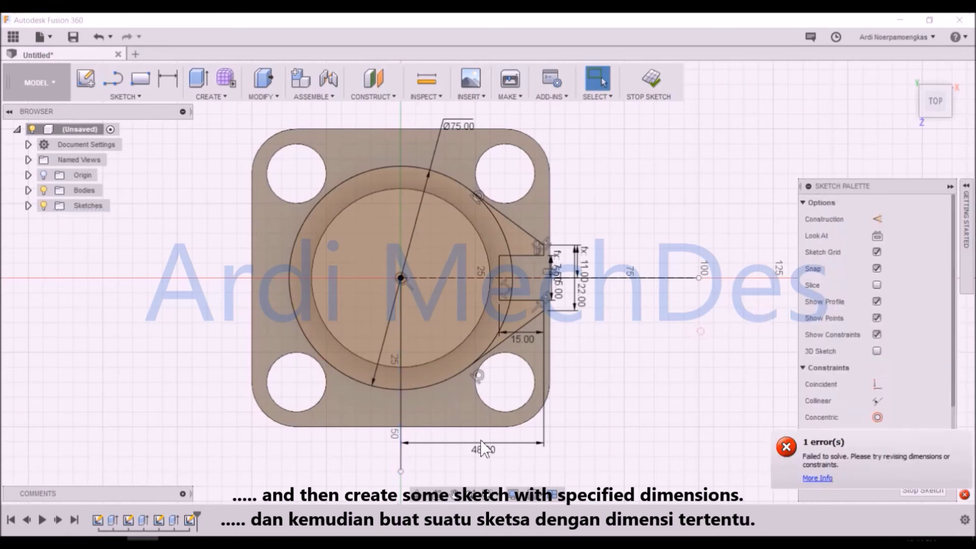
Convert the vertical line below the circle's centre into a construction line
click(401, 460)
right_click(400, 460)
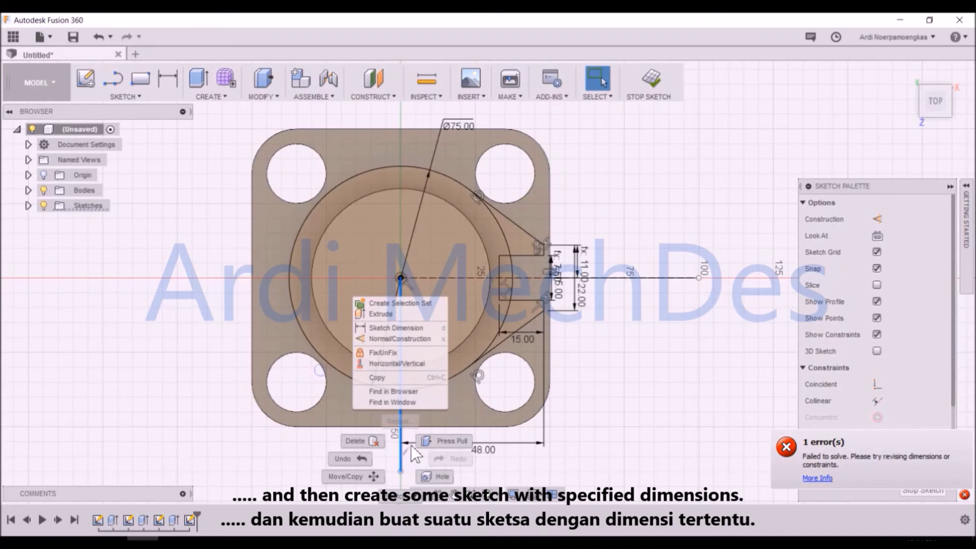
click(394, 339)
click(401, 471)
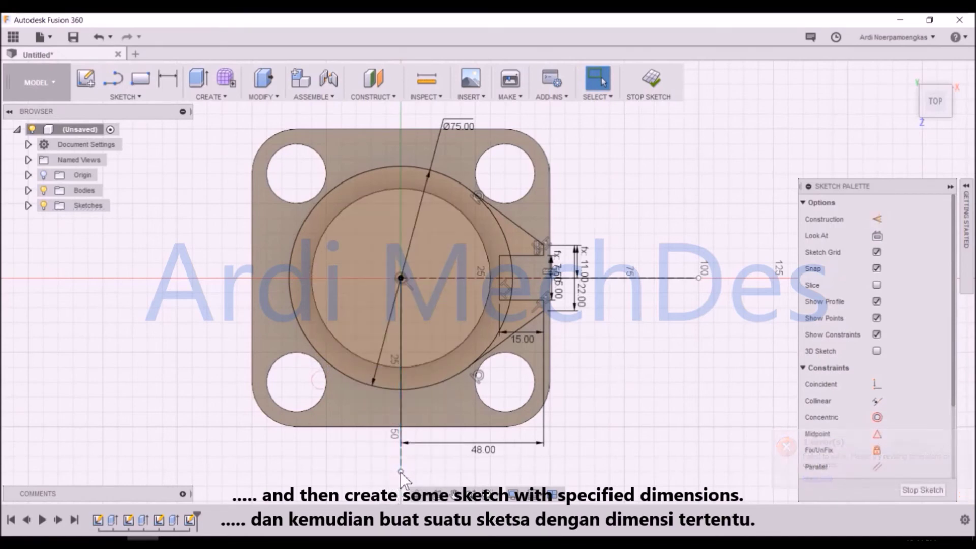
click(656, 402)
Start a sketch Mirror with the seven lines of the notched side profile as objects, including both tangent lines
click(150, 94)
click(136, 383)
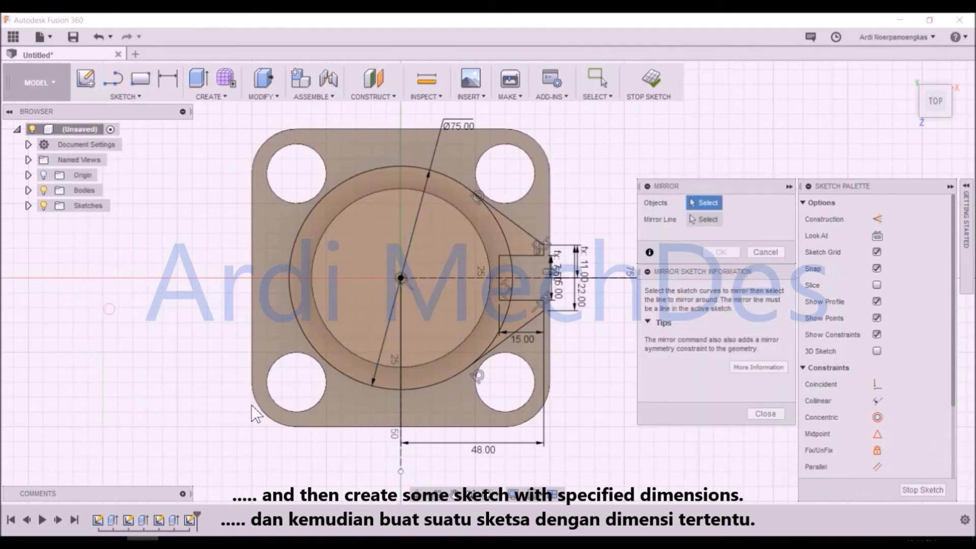
scroll(550, 257, up, 4)
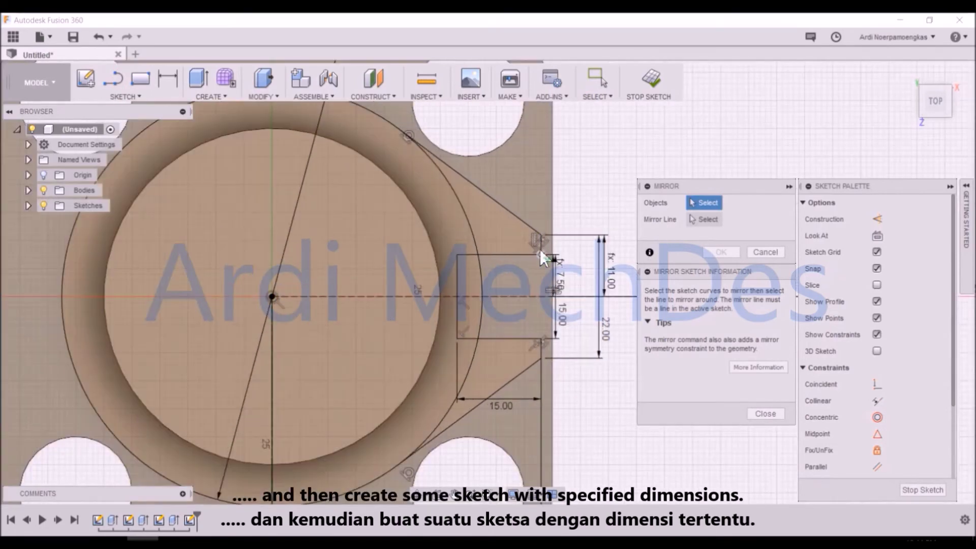
click(546, 359)
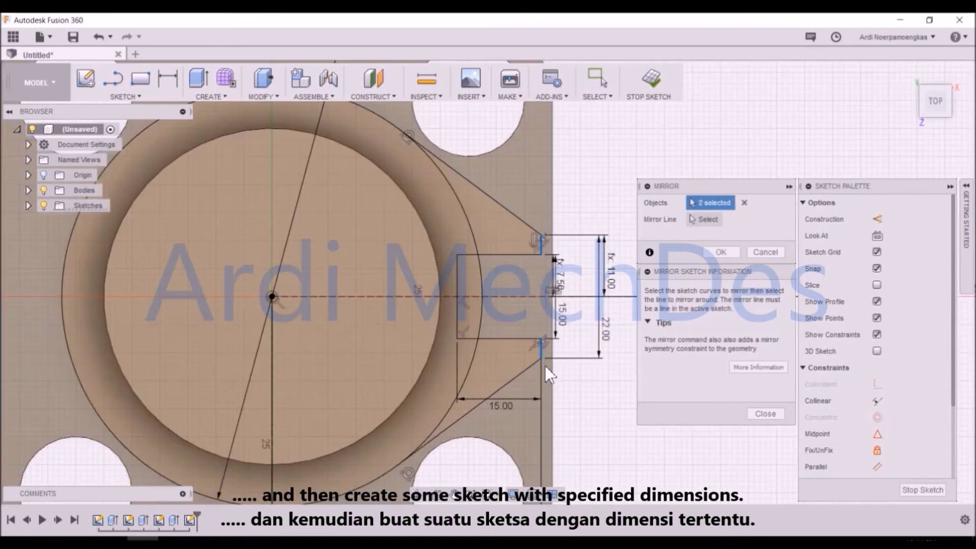
click(523, 339)
click(512, 254)
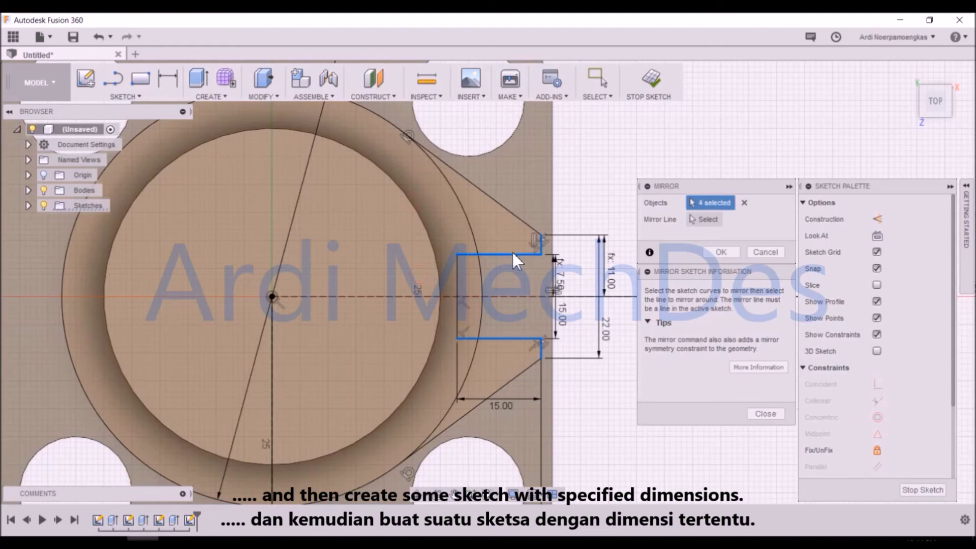
click(459, 274)
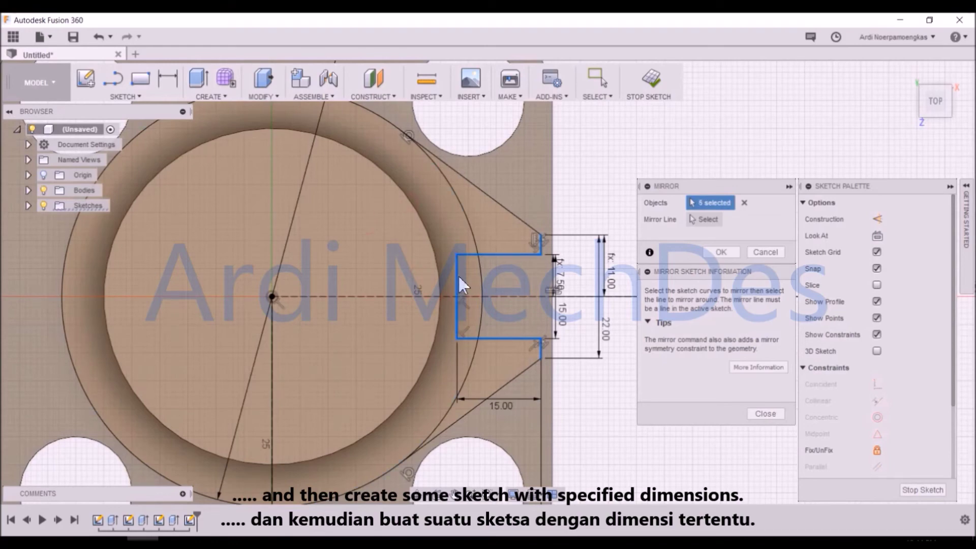
click(503, 205)
click(521, 372)
Mirror the selected notched side profile lines about the vertical construction line below the circle's centre and finish the sketch
scroll(523, 368, down, 5)
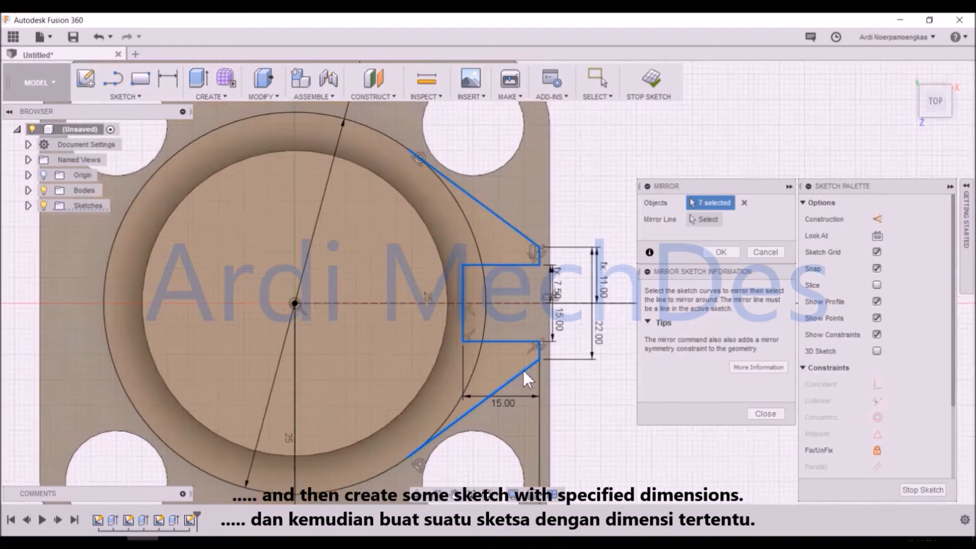
middle_drag(576, 397, 573, 343)
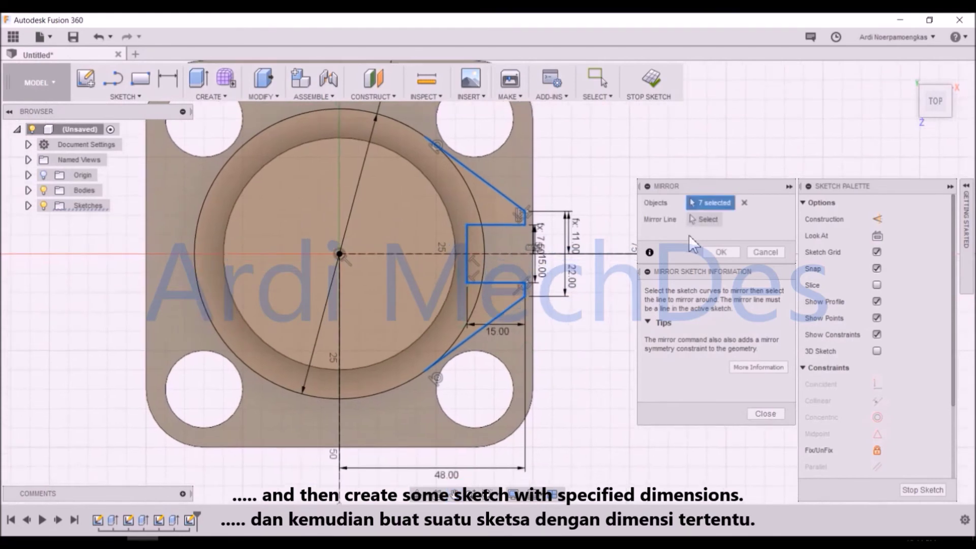
click(704, 219)
middle_drag(578, 408, 589, 334)
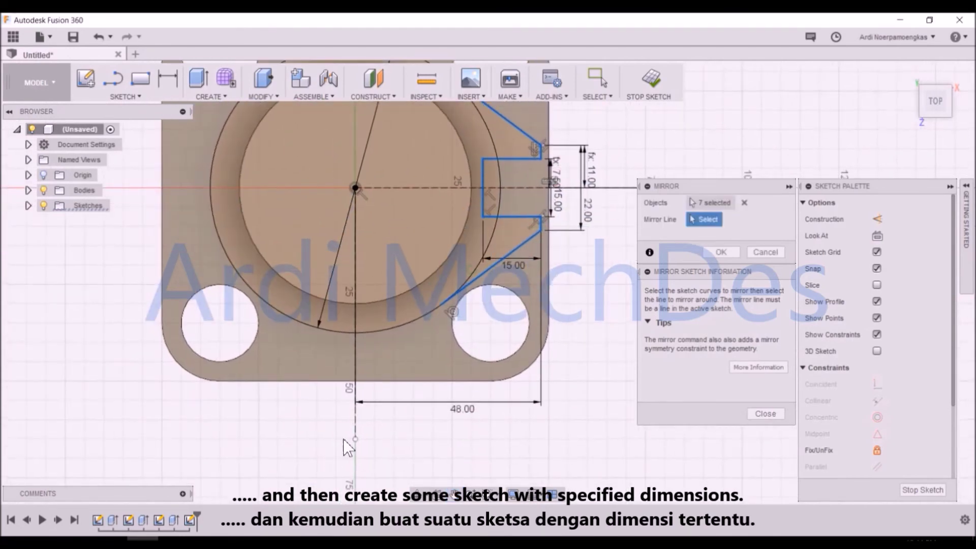
click(356, 427)
scroll(356, 429, down, 3)
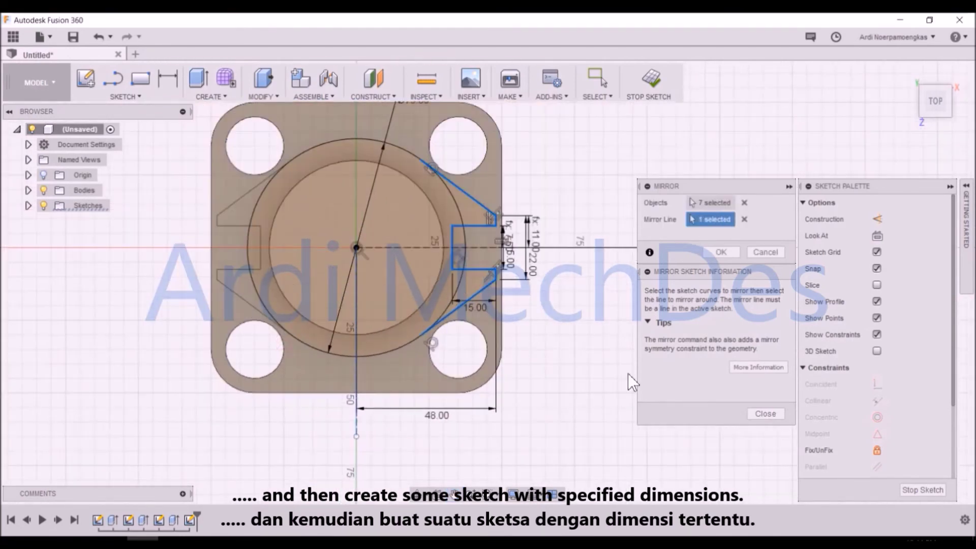
click(722, 253)
mouse_move(612, 321)
middle_down()
mouse_move(618, 354)
mouse_move(665, 364)
middle_up()
click(648, 80)
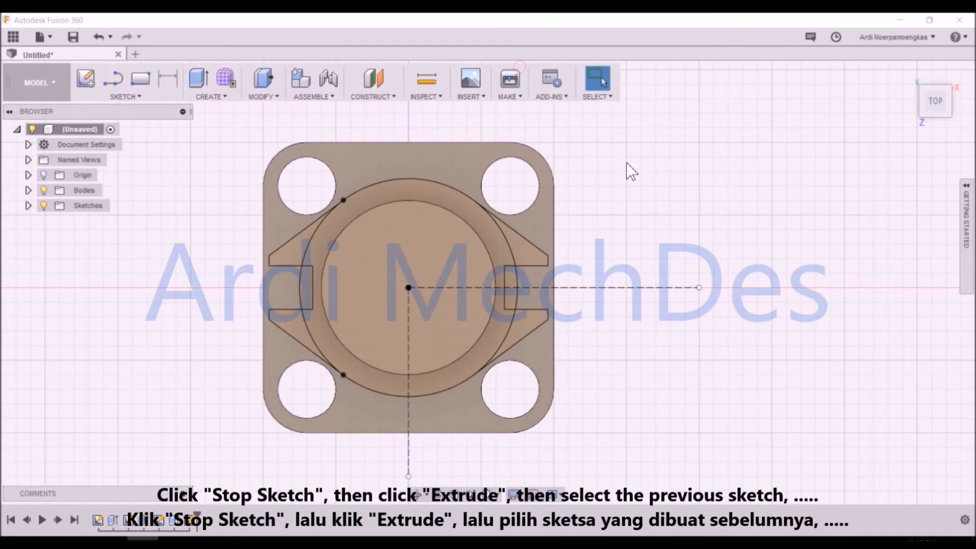
Extrude the six sketch profiles forming the central disc, outer ring and side lugs 7 mm upward, leaving out the rectangular notches
click(198, 79)
click(910, 71)
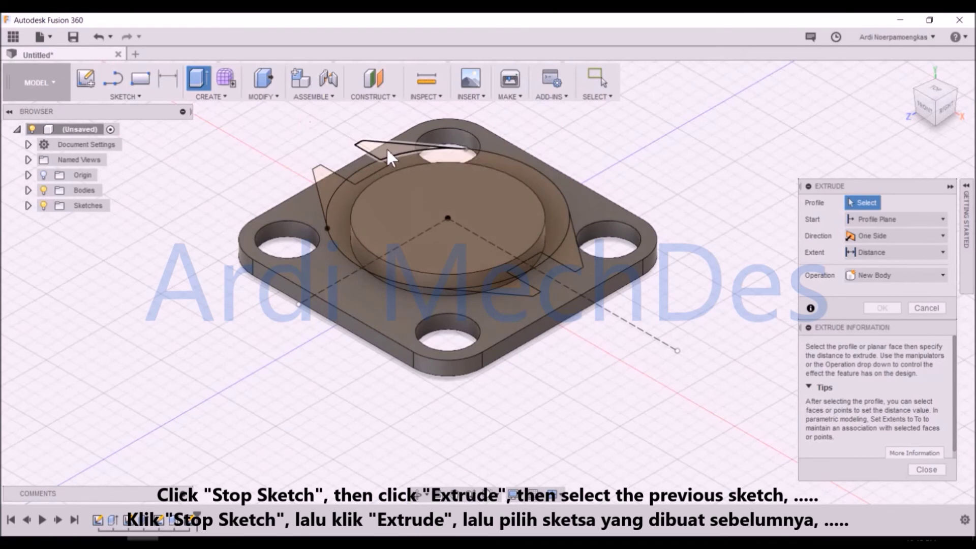
click(400, 157)
click(391, 162)
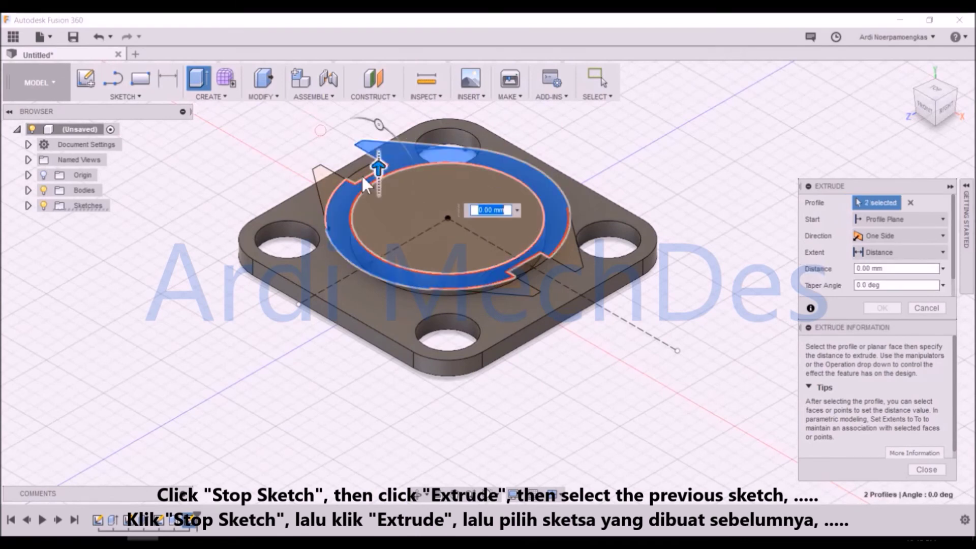
click(331, 181)
click(502, 285)
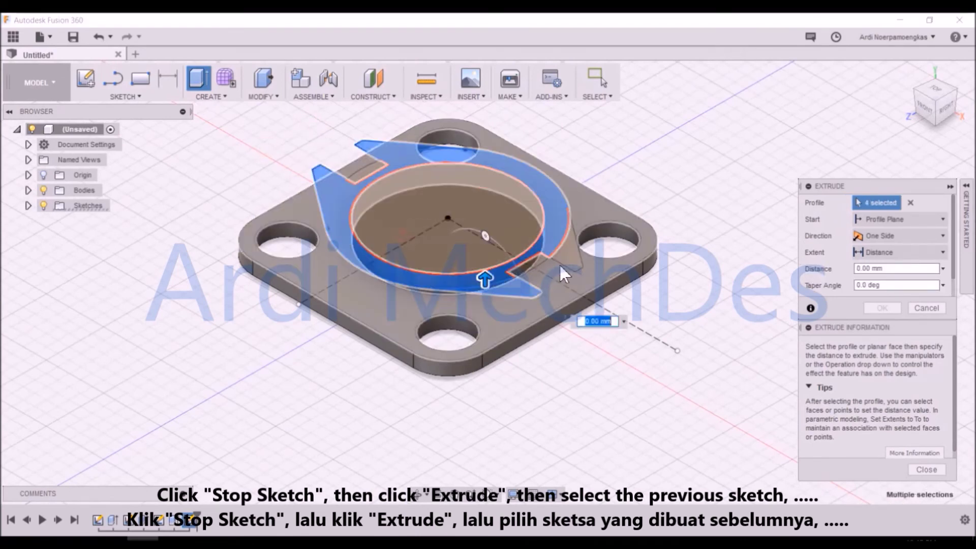
click(565, 257)
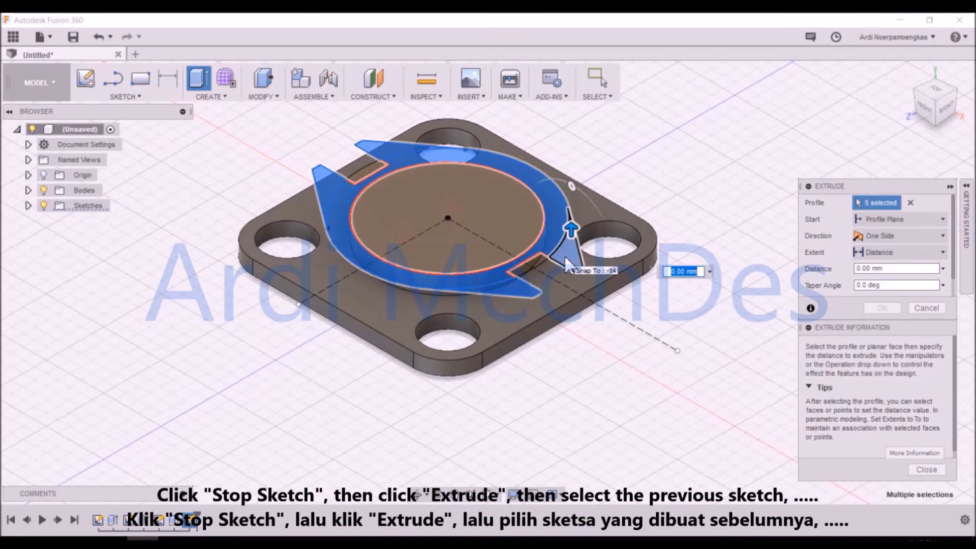
click(489, 222)
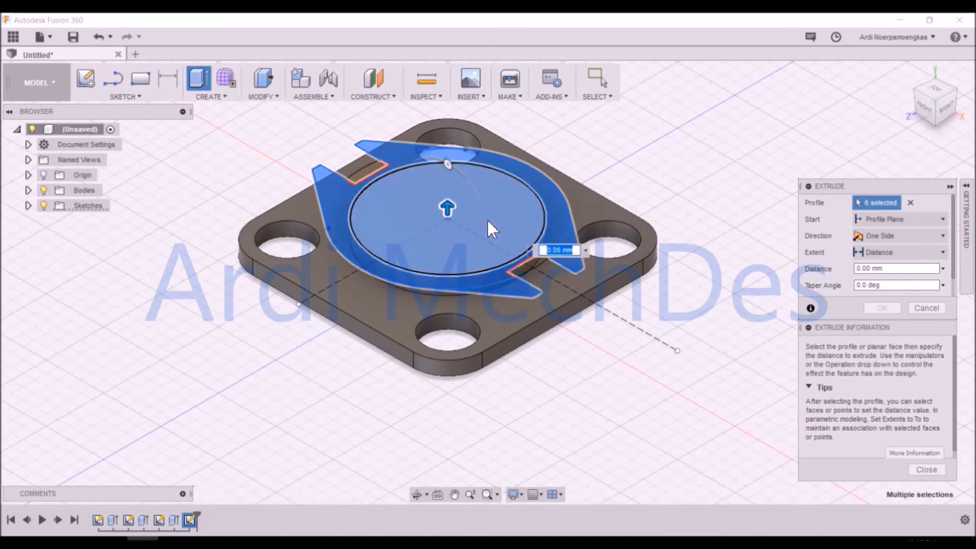
text(7)
key(Return)
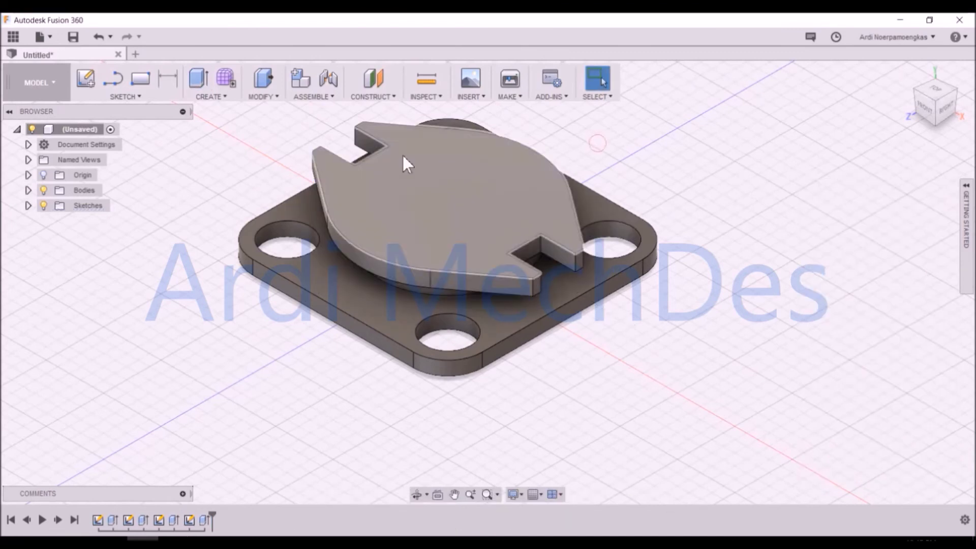
Start a sketch on the lugged plate's top face and draw a center diameter circle about 28 mm across at the origin
click(907, 72)
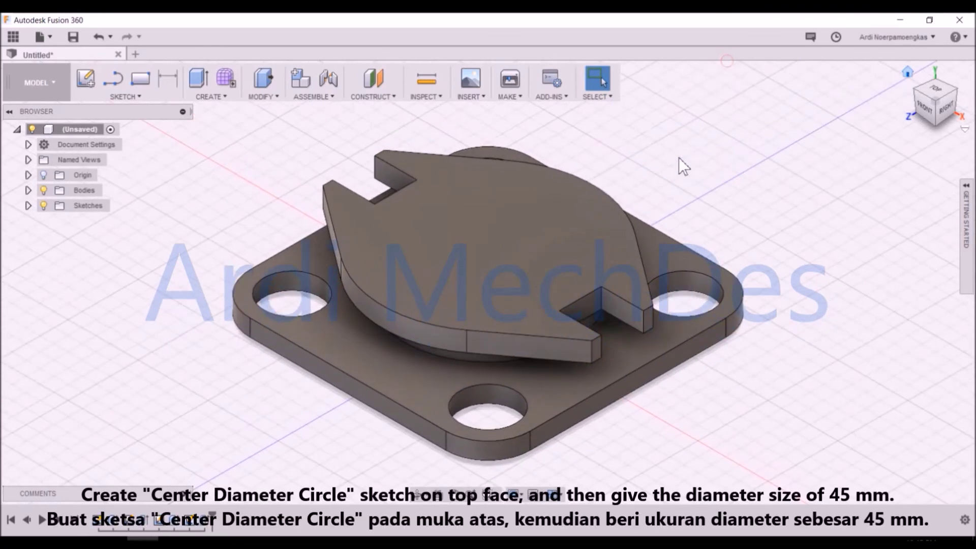
click(87, 79)
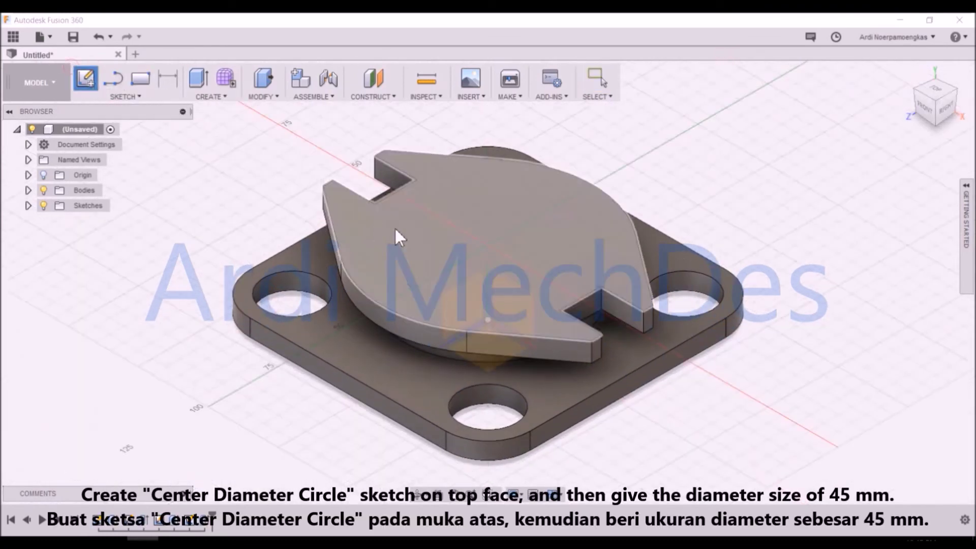
click(401, 230)
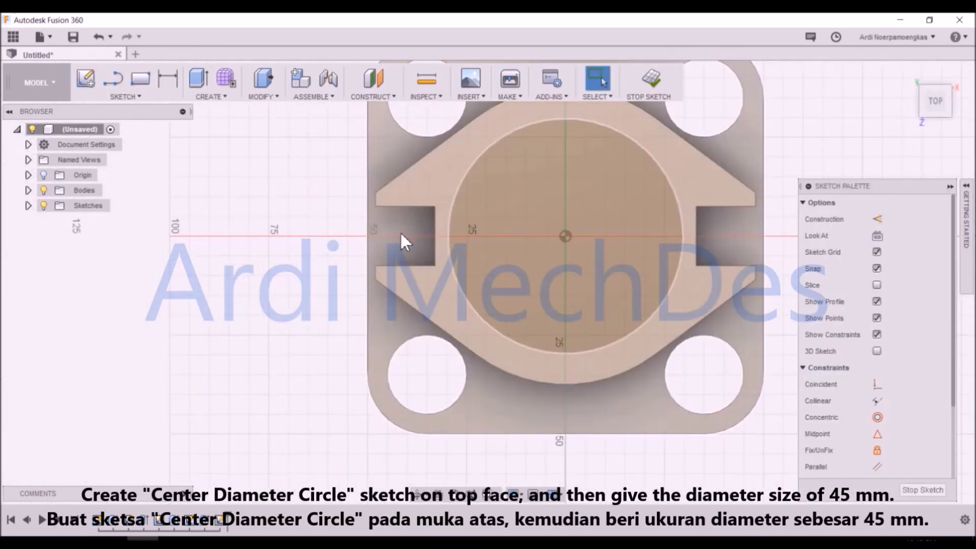
click(131, 97)
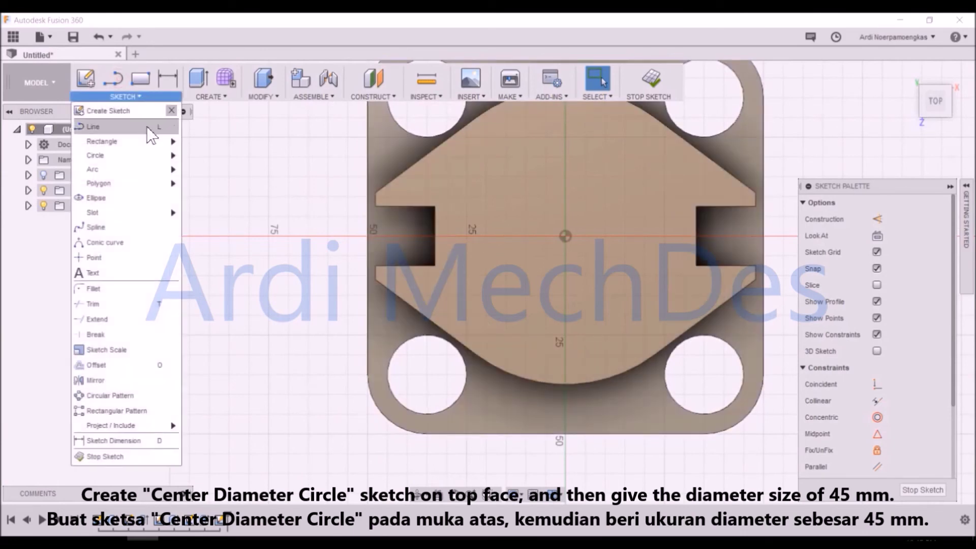
mouse_move(143, 154)
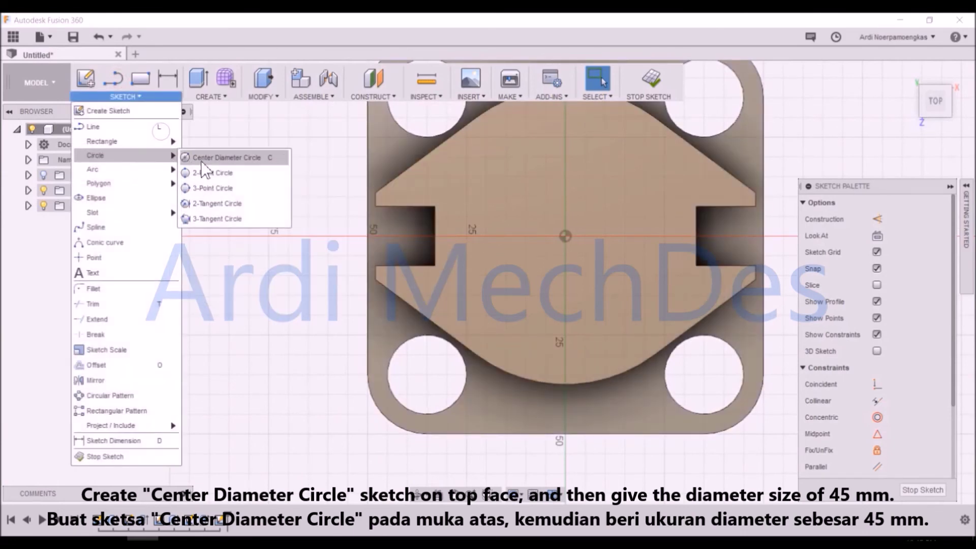
click(224, 156)
click(606, 200)
middle_drag(606, 199, 509, 257)
Dimension the centre circle's diameter to 45 mm
click(166, 77)
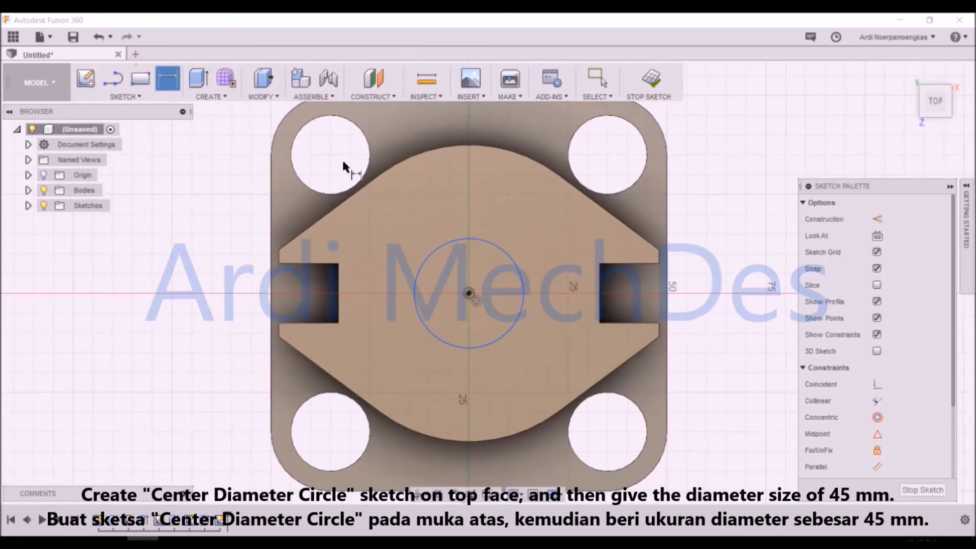
click(492, 242)
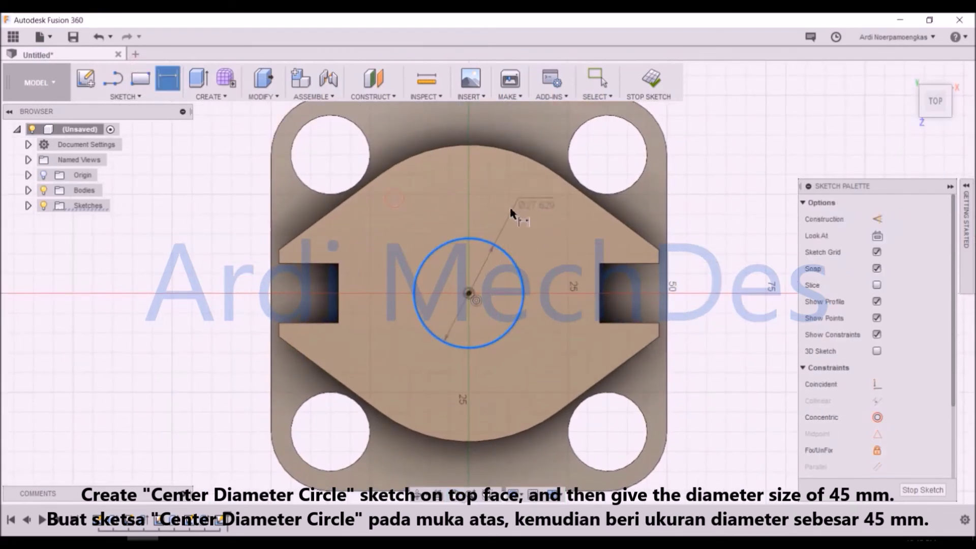
click(531, 185)
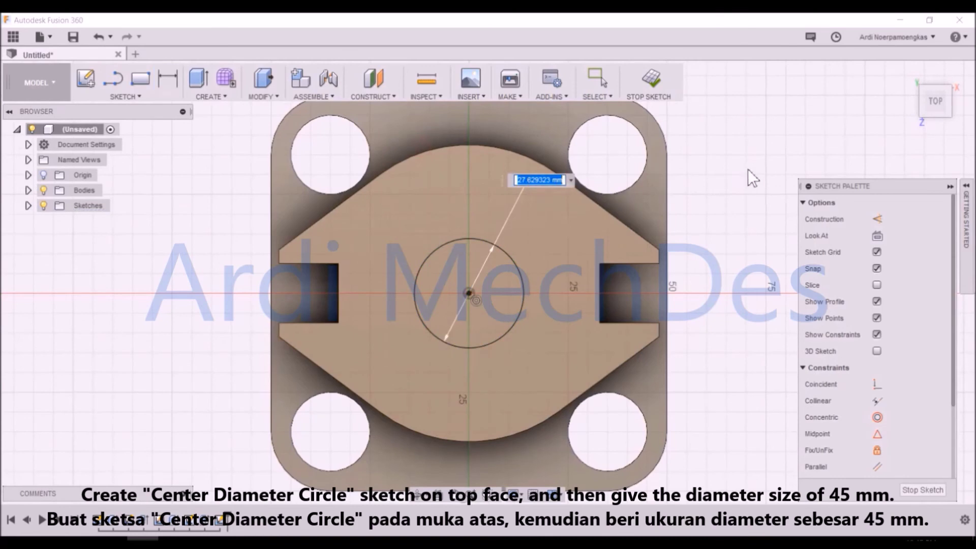
text(45)
key(Return)
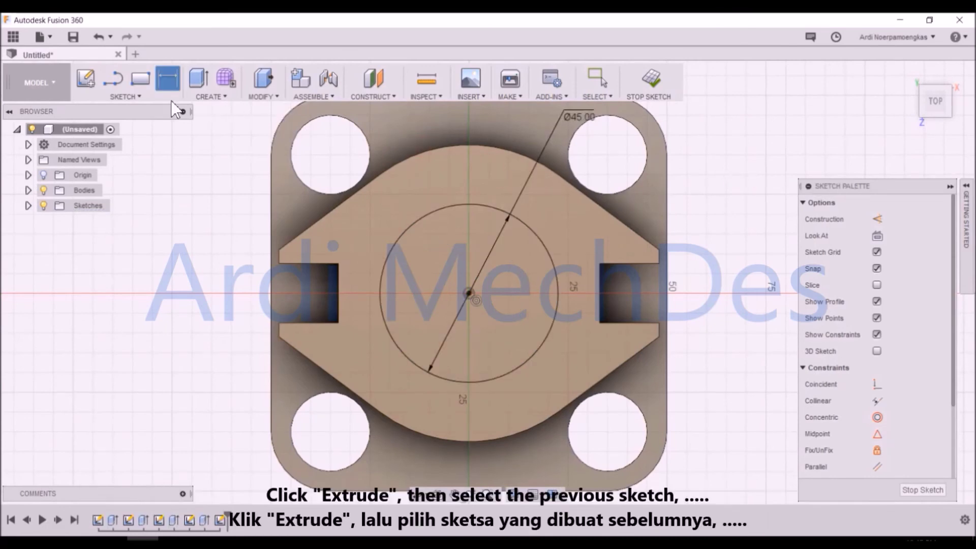
Extrude the 45 mm circle downward as a cut with the extent set to All, making a through bore
click(199, 81)
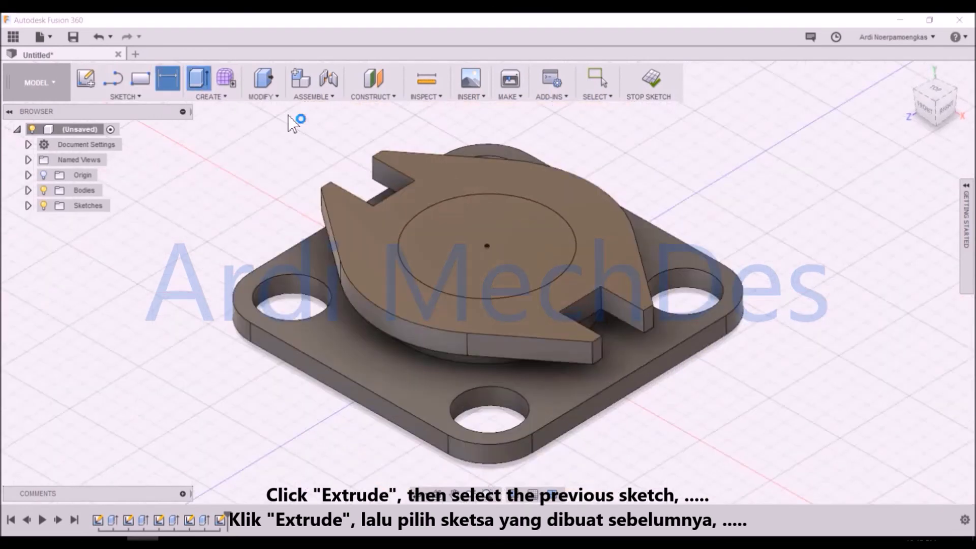
click(471, 210)
drag(487, 234, 488, 273)
click(922, 250)
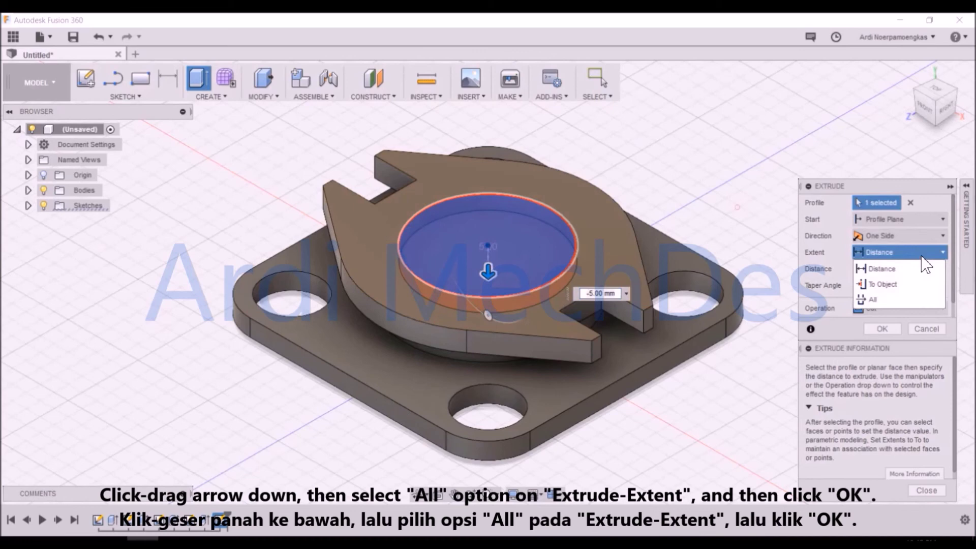
click(909, 301)
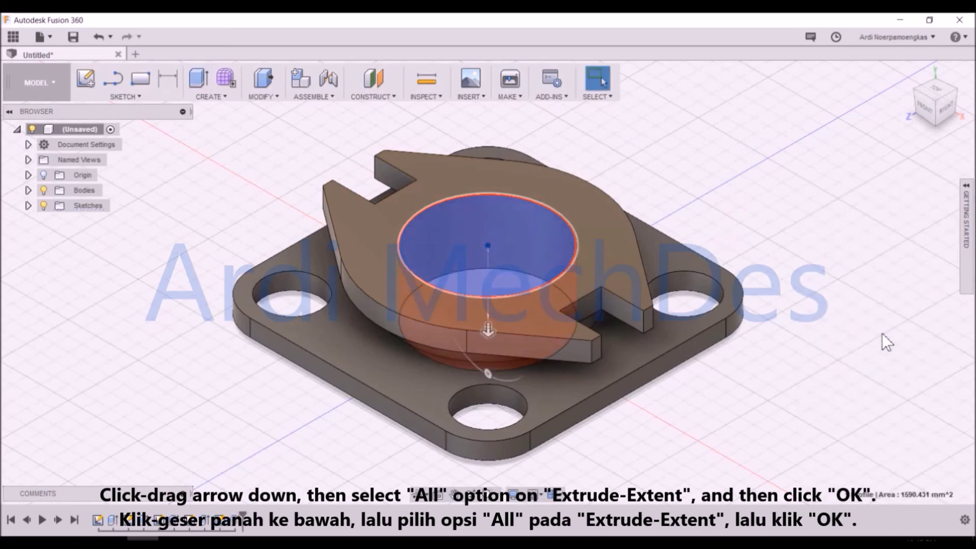
click(882, 330)
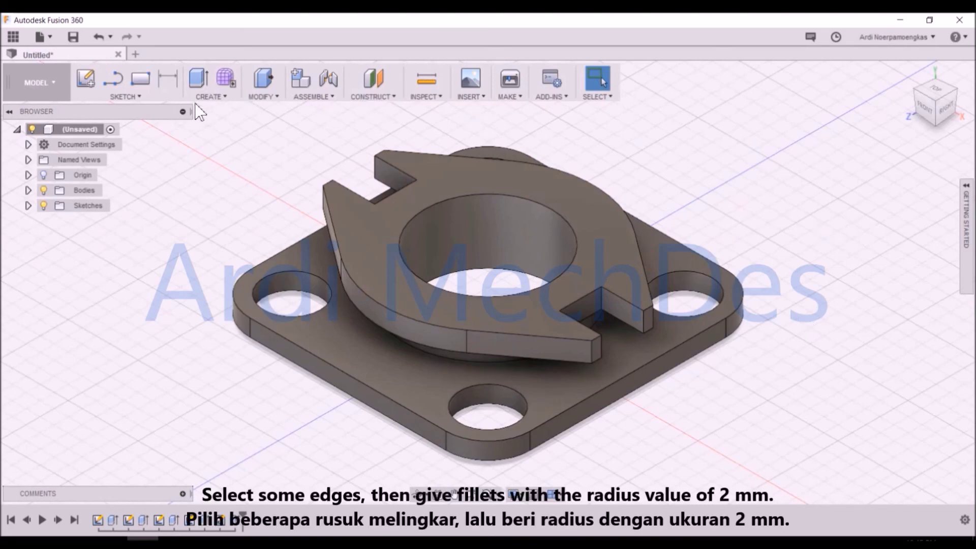
Fillet the two circular edges where the round boss meets the square plate and the lugged plate with a 2 mm radius
click(260, 97)
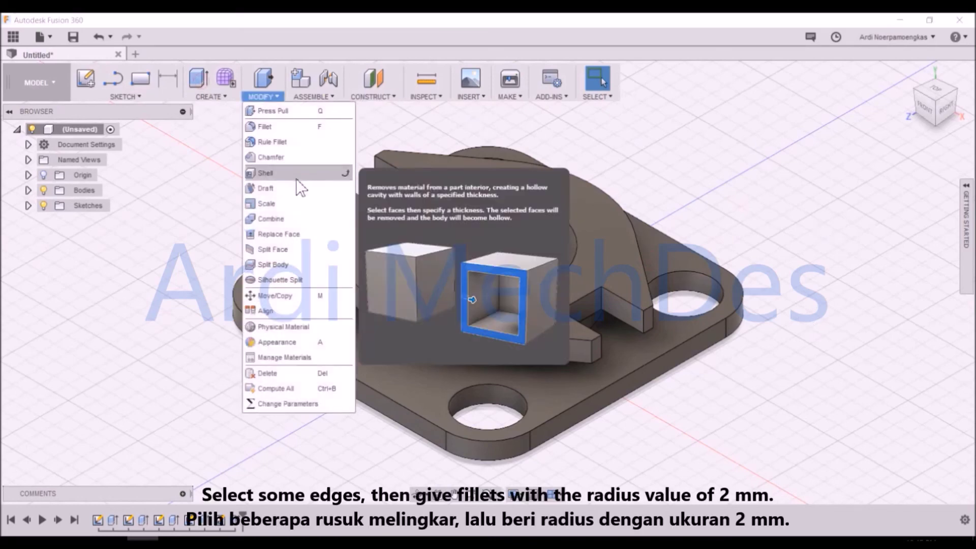
click(303, 127)
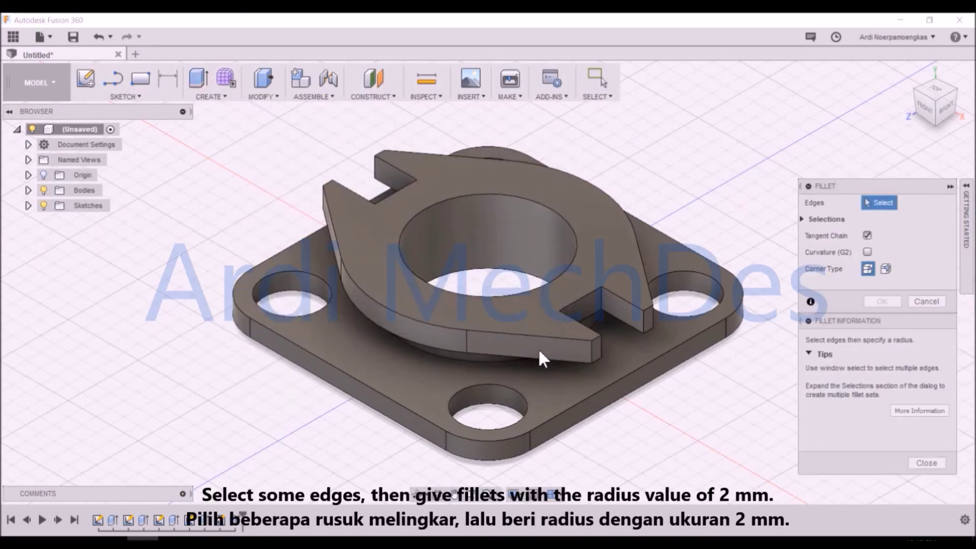
scroll(431, 321, up, 6)
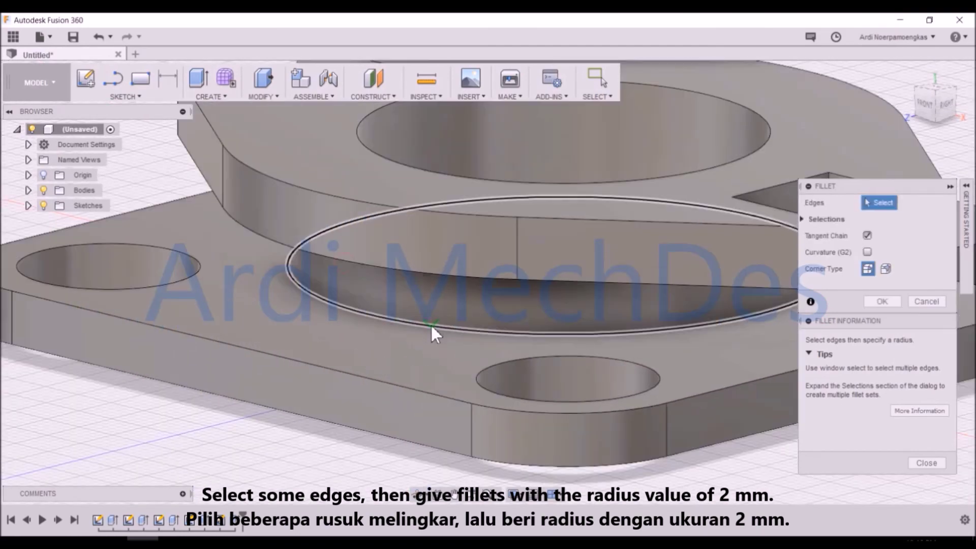
click(431, 324)
shift+middle_drag(435, 328, 373, 253)
click(374, 257)
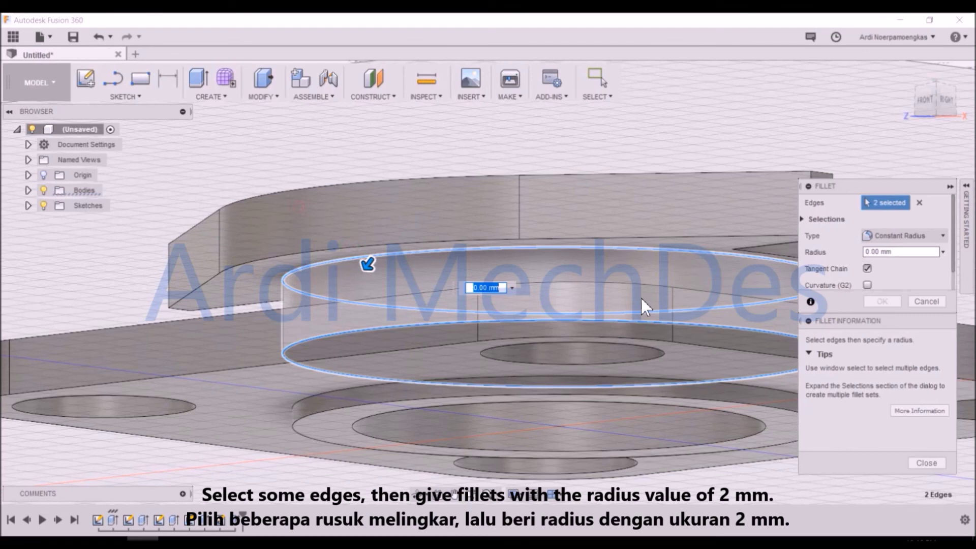
text(2)
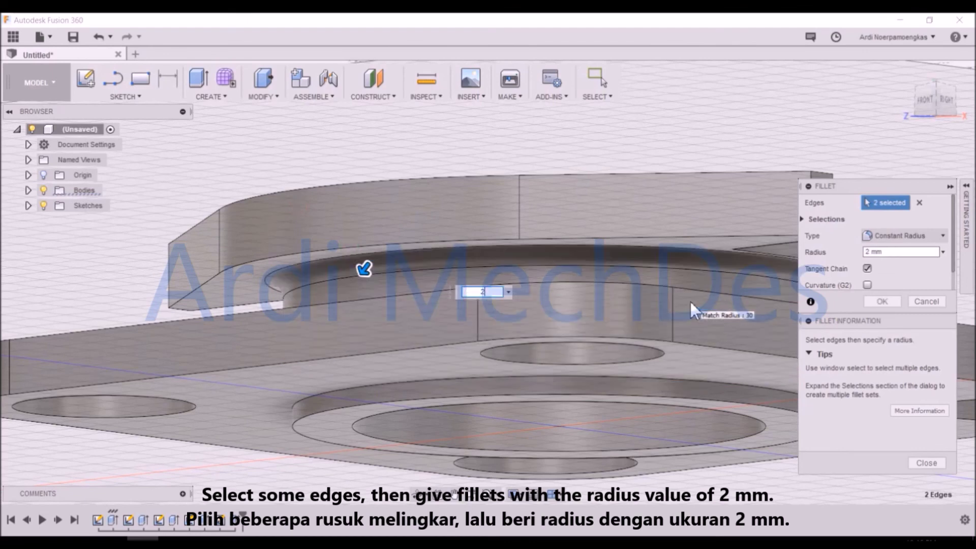
click(898, 306)
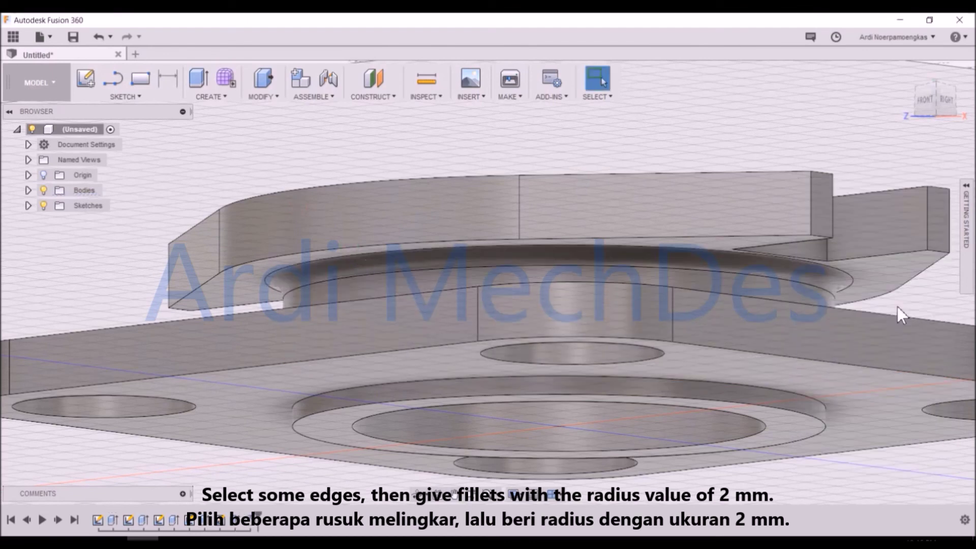
click(907, 71)
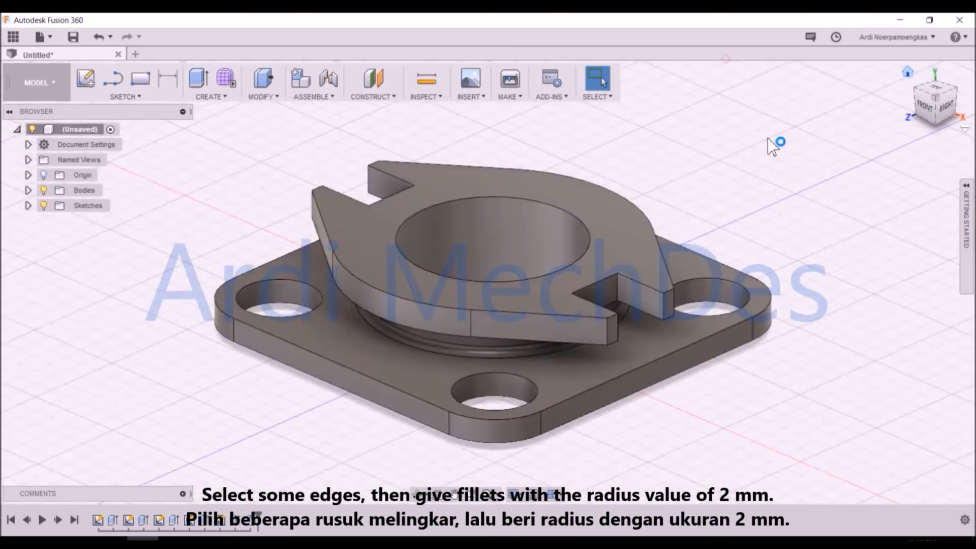
Examine the physical properties of Body1, such as its area, volume and mass
click(28, 190)
right_click(82, 204)
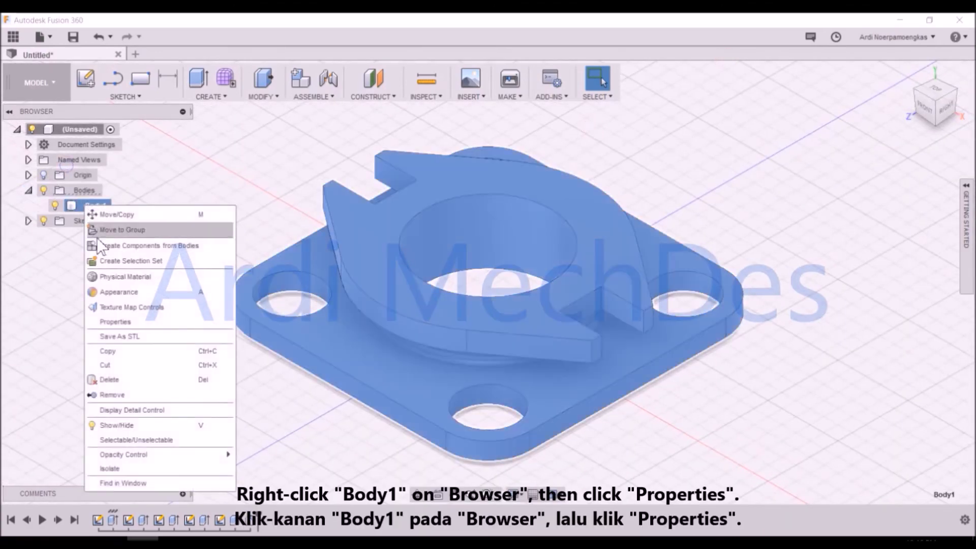
click(127, 322)
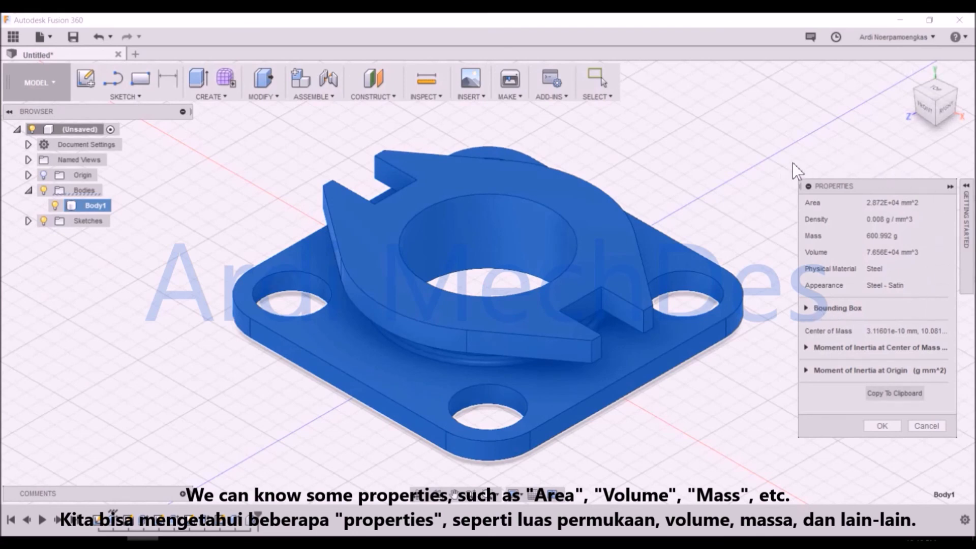
click(724, 184)
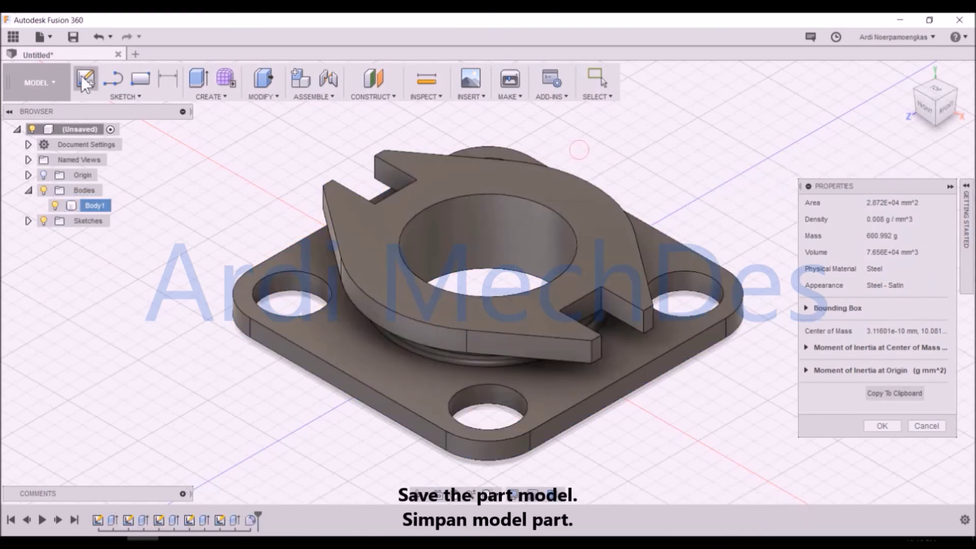
Save the design under the name 2018-01 Challenge
click(74, 37)
text(2018-01)
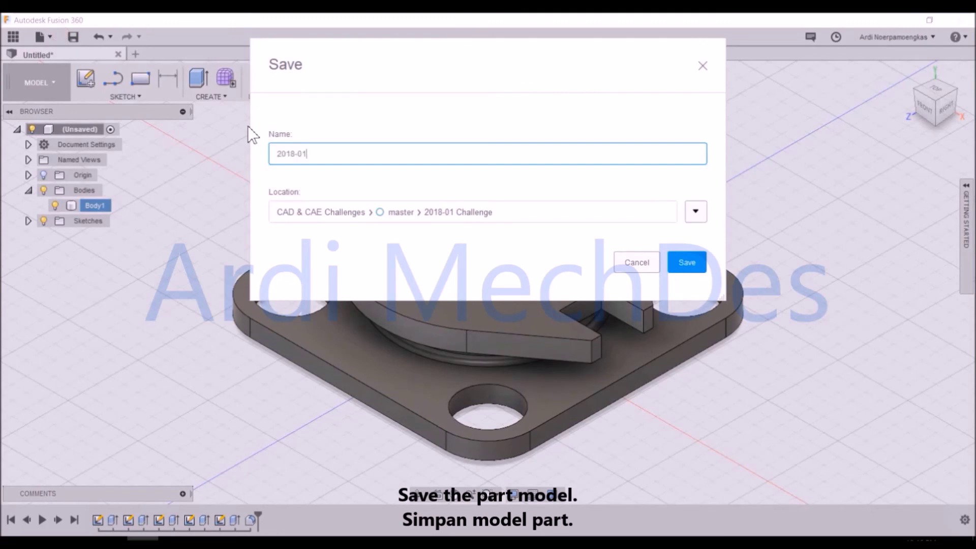
text( Challenge)
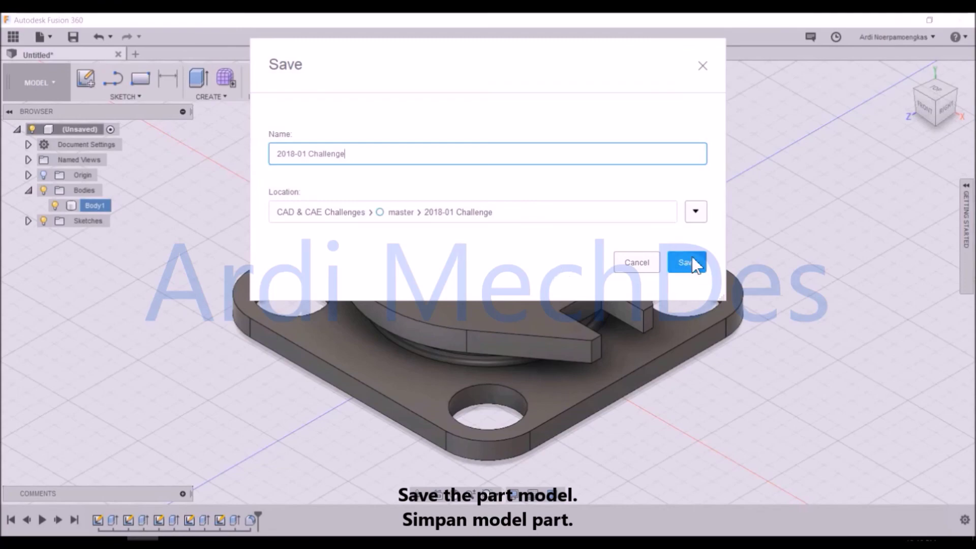